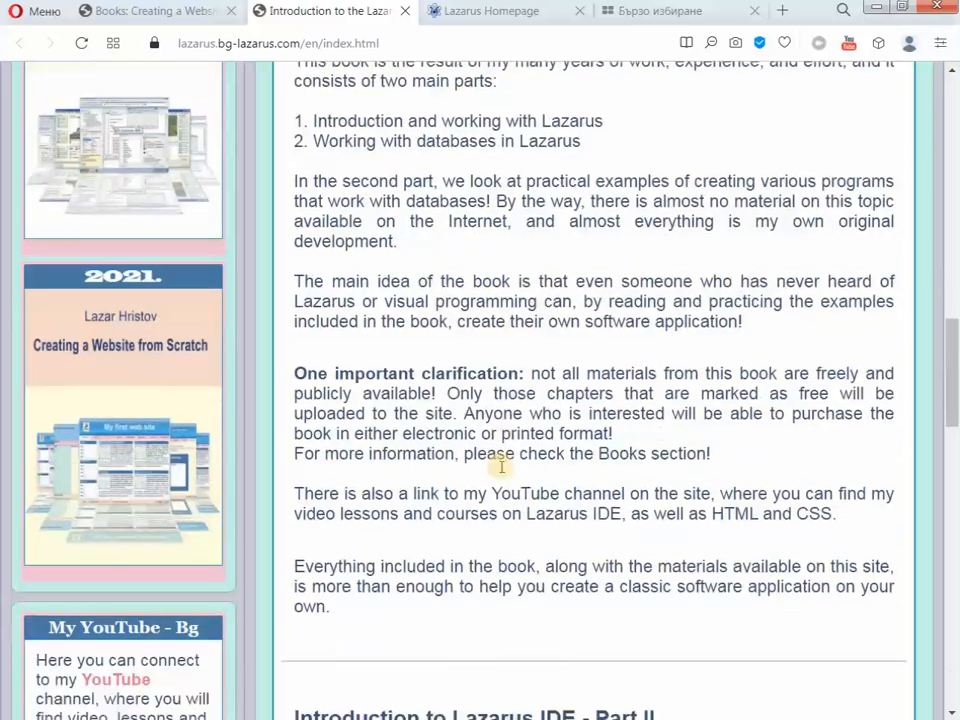
- Scroll down the page and back up to the top, ready to visit lazarus-ide.org
{"action": "scroll", "coordinate": [500, 470], "scroll_direction": "down", "scroll_amount": 2}
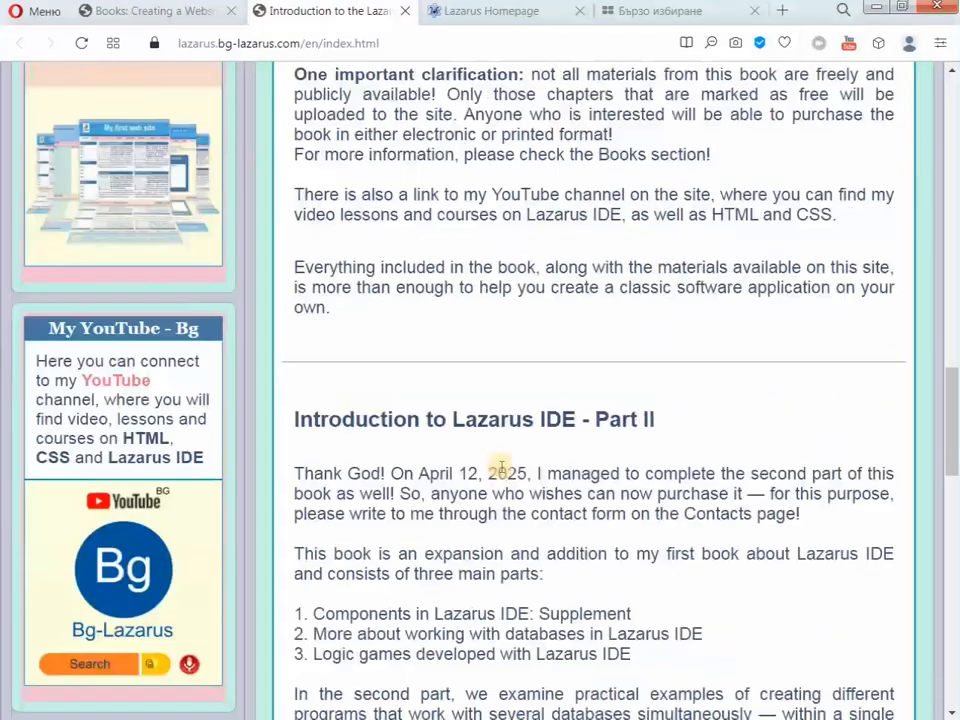
{"action": "scroll", "coordinate": [418, 451], "scroll_direction": "down", "scroll_amount": 8}
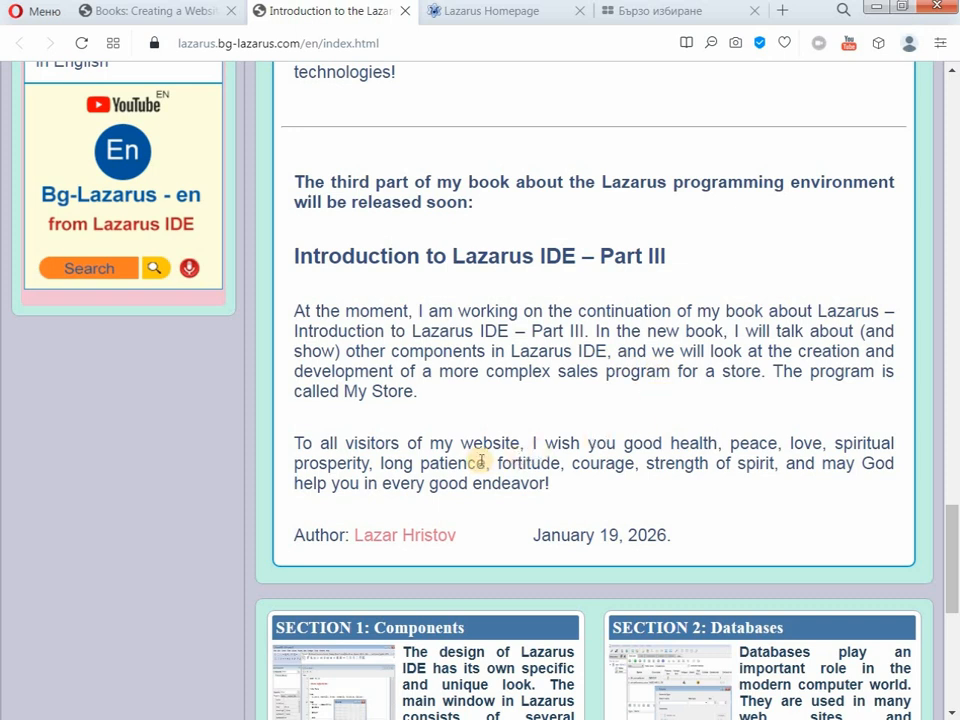
{"action": "scroll", "coordinate": [481, 461], "scroll_direction": "up", "scroll_amount": 2}
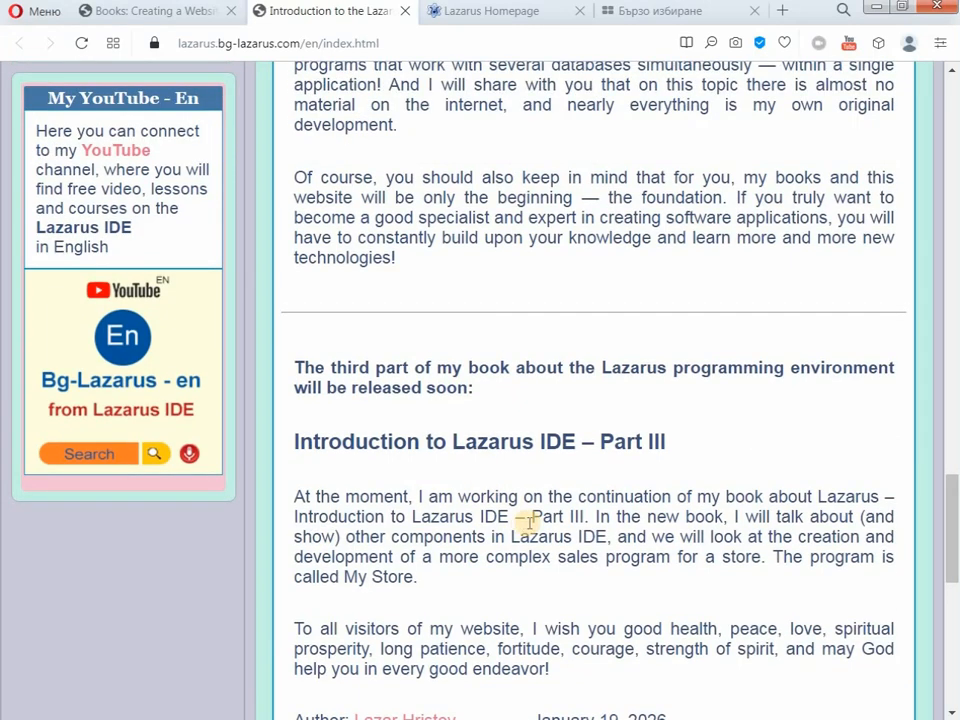
{"action": "scroll", "coordinate": [527, 522], "scroll_direction": "up", "scroll_amount": 15}
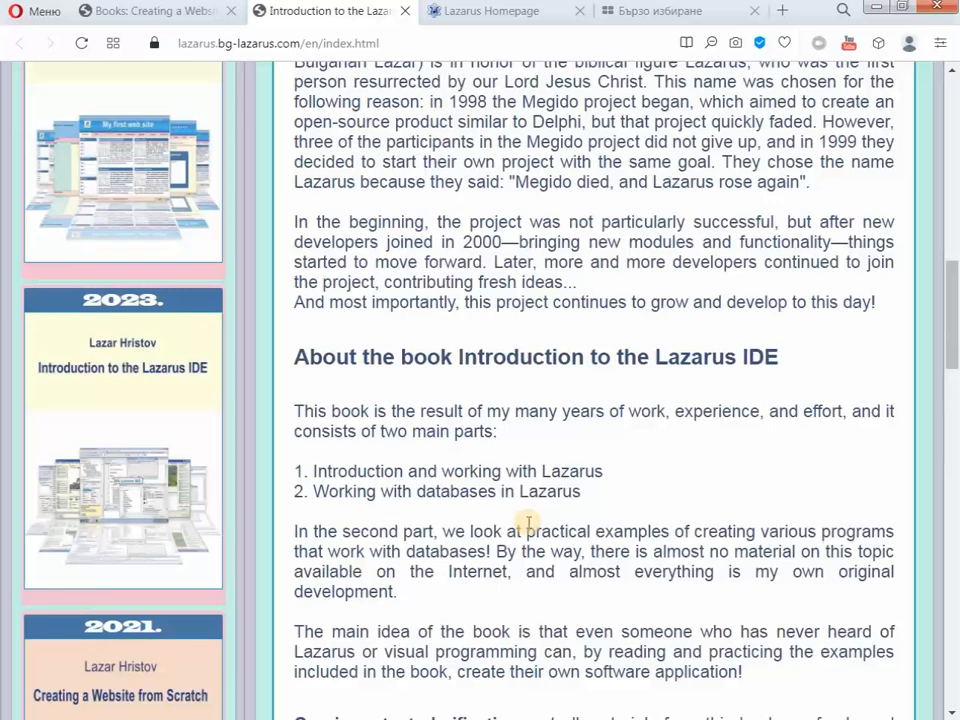
{"action": "scroll", "coordinate": [527, 522], "scroll_direction": "up", "scroll_amount": 15}
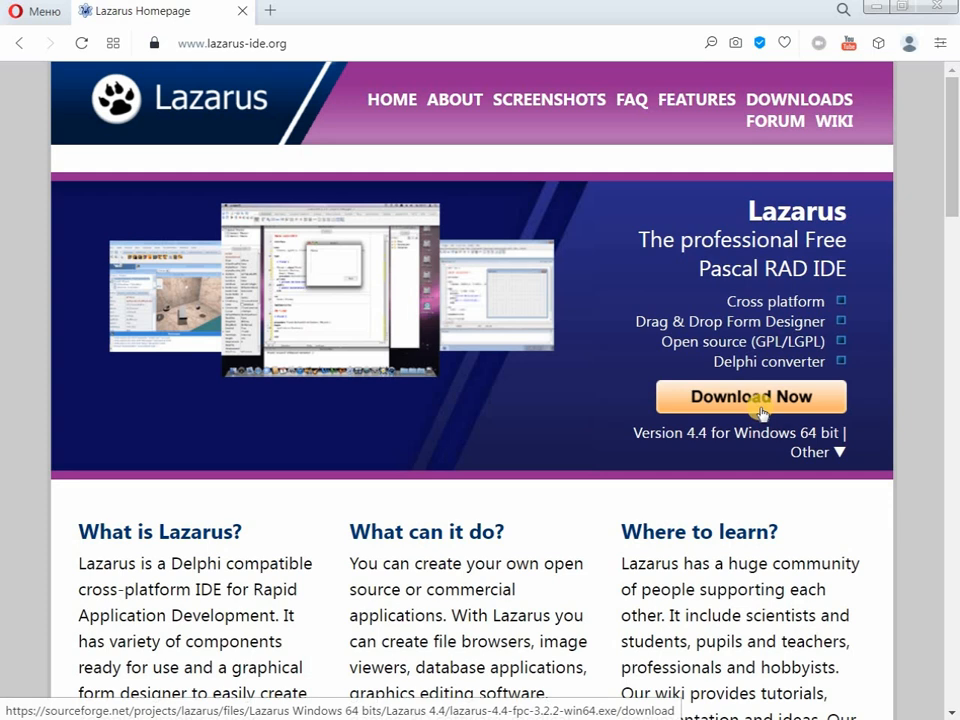
- Check the other platform options, then download Lazarus 4.4 for Windows 64 bit
{"action": "left_click", "coordinate": [843, 455]}
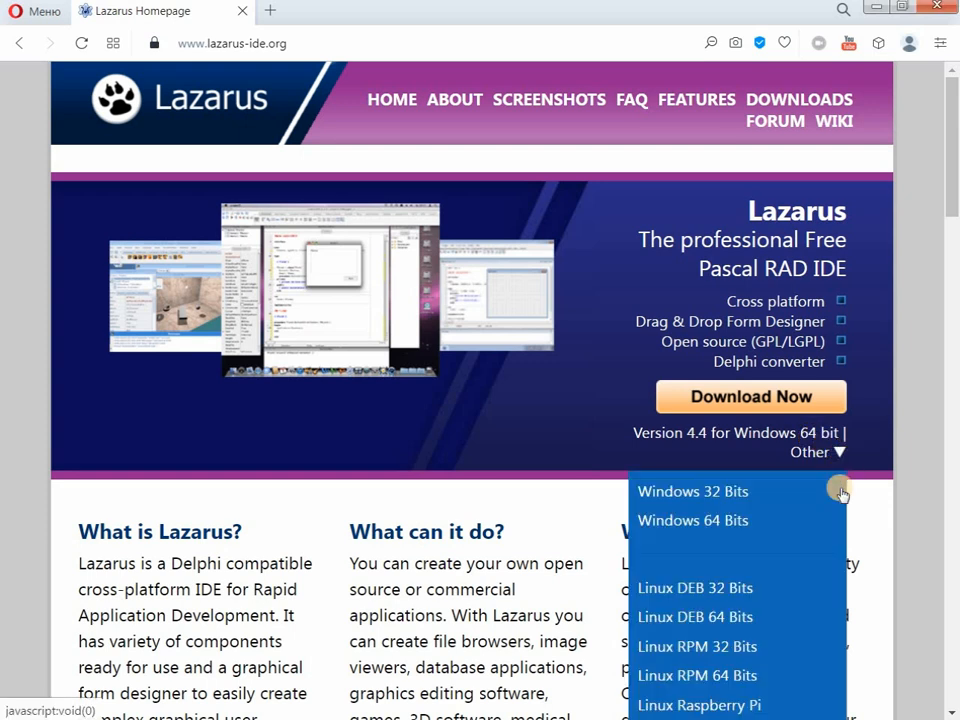
{"action": "scroll", "coordinate": [800, 650], "scroll_direction": "down", "scroll_amount": 3}
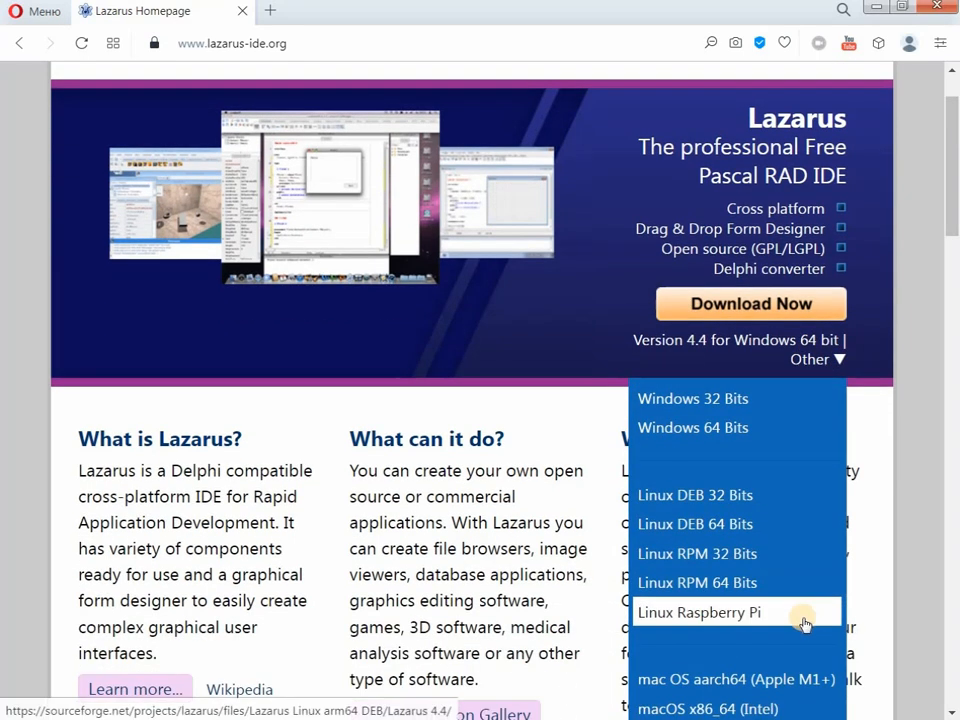
{"action": "scroll", "coordinate": [797, 583], "scroll_direction": "up", "scroll_amount": 3}
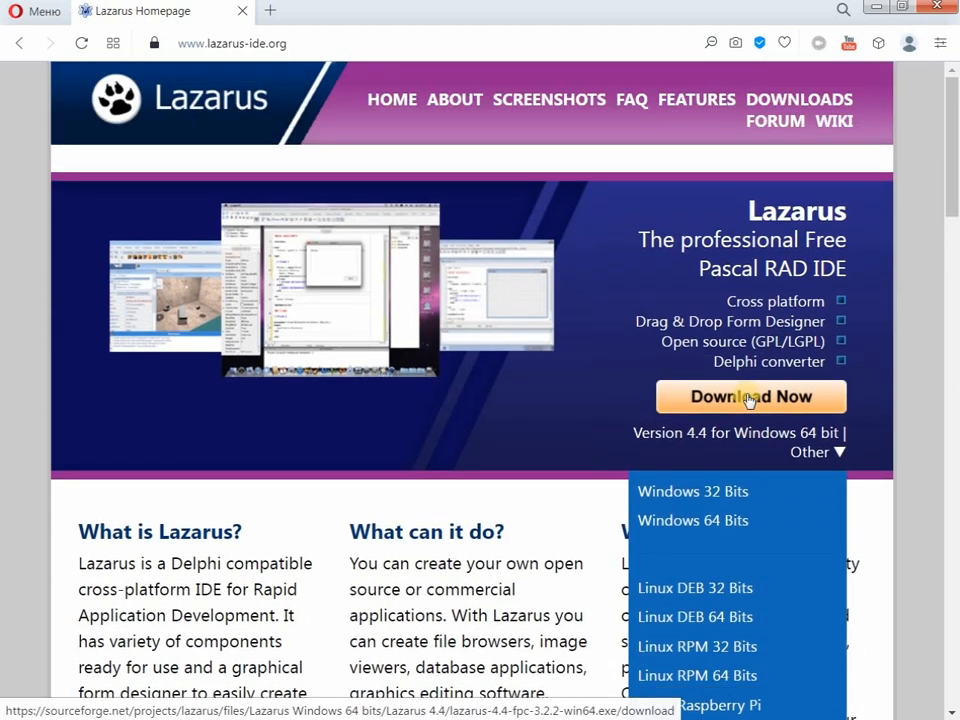
{"action": "left_click", "coordinate": [748, 397]}
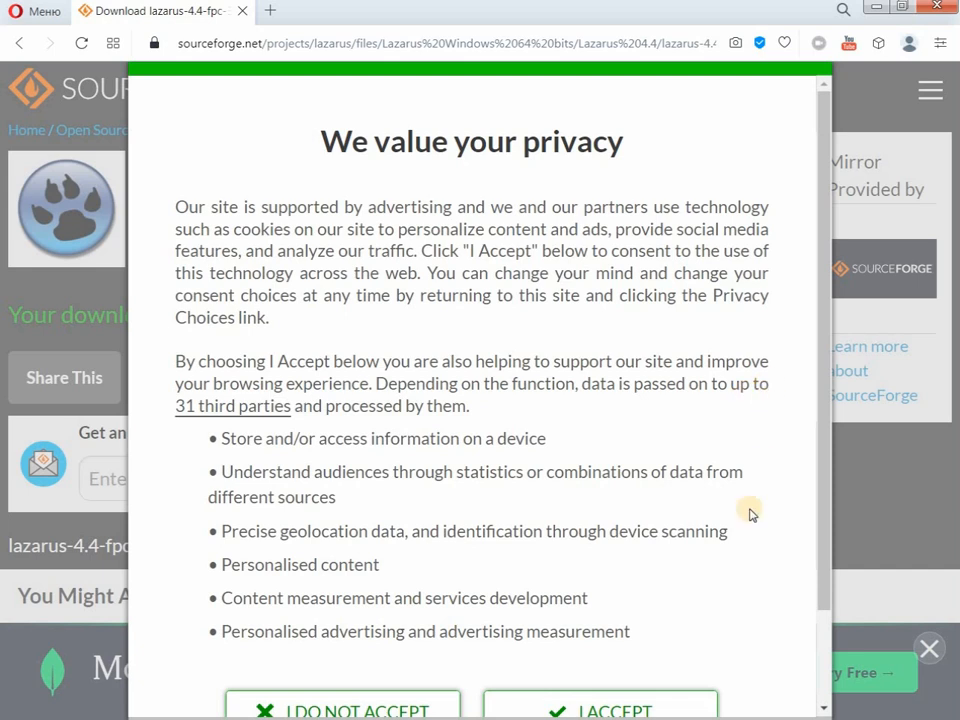
- Decline cookies, save lazarus-4.4-fpc-3.2.2-win64 to the Desktop, and dismiss the MongoDB banner
{"action": "left_click", "coordinate": [428, 708]}
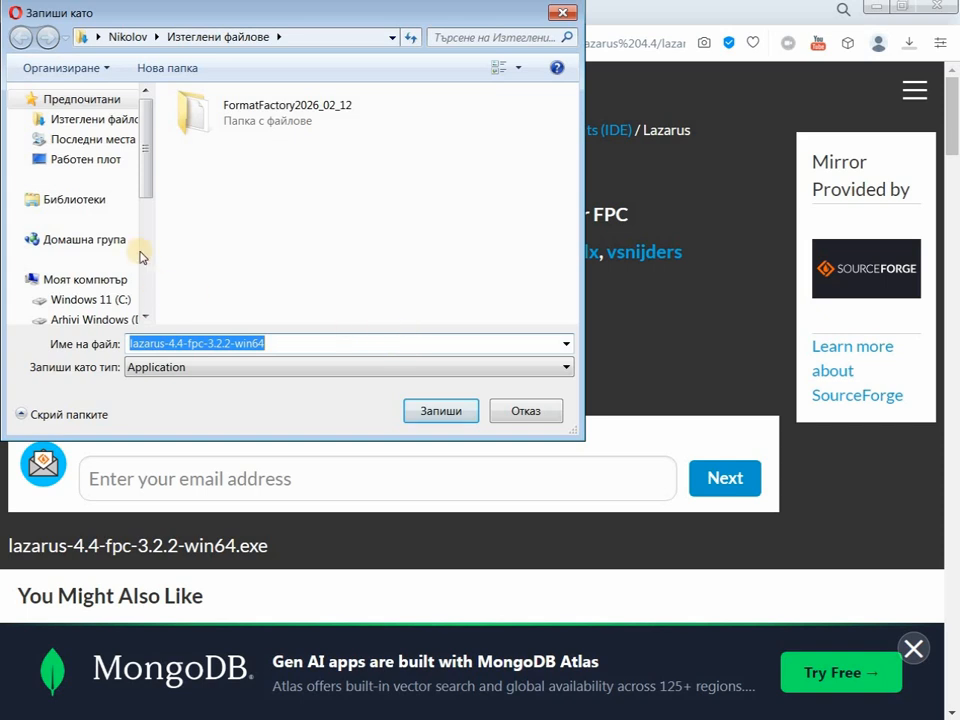
{"action": "left_click", "coordinate": [58, 160]}
{"action": "left_click", "coordinate": [449, 411]}
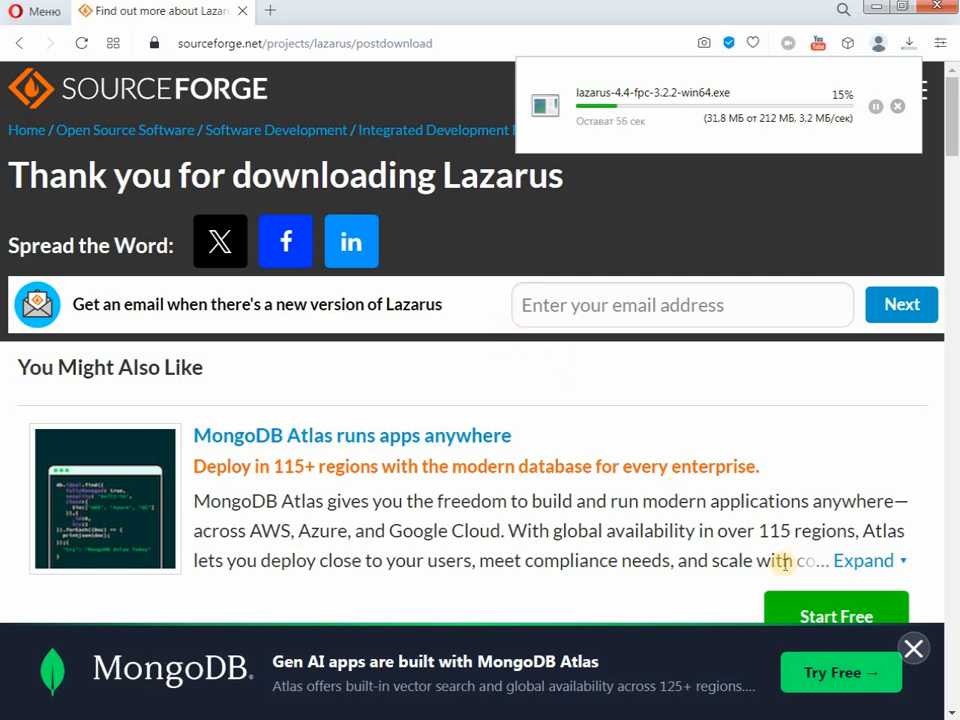
{"action": "left_click", "coordinate": [915, 651]}
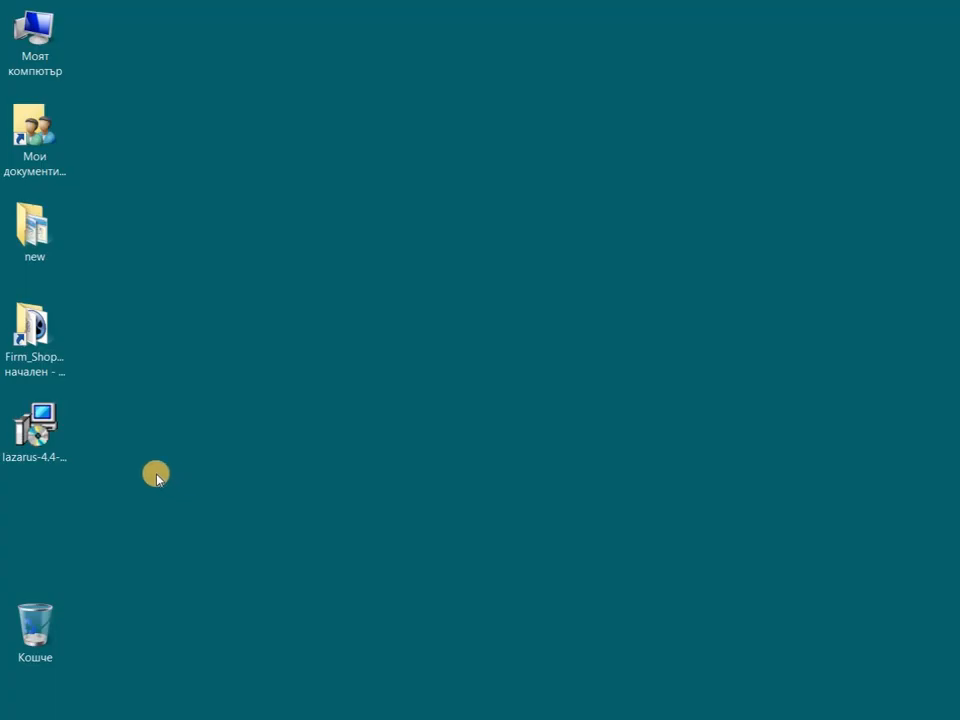
- Run the lazarus-4.4 installer past the security warning with English as the setup language
{"action": "left_click", "coordinate": [45, 438]}
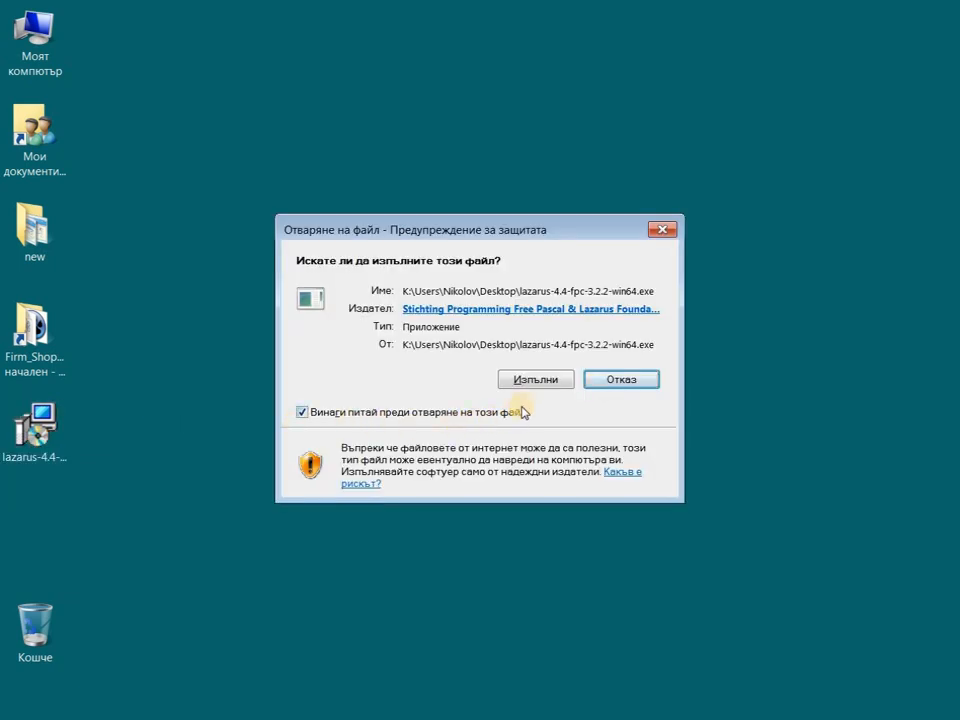
{"action": "left_click", "coordinate": [536, 380]}
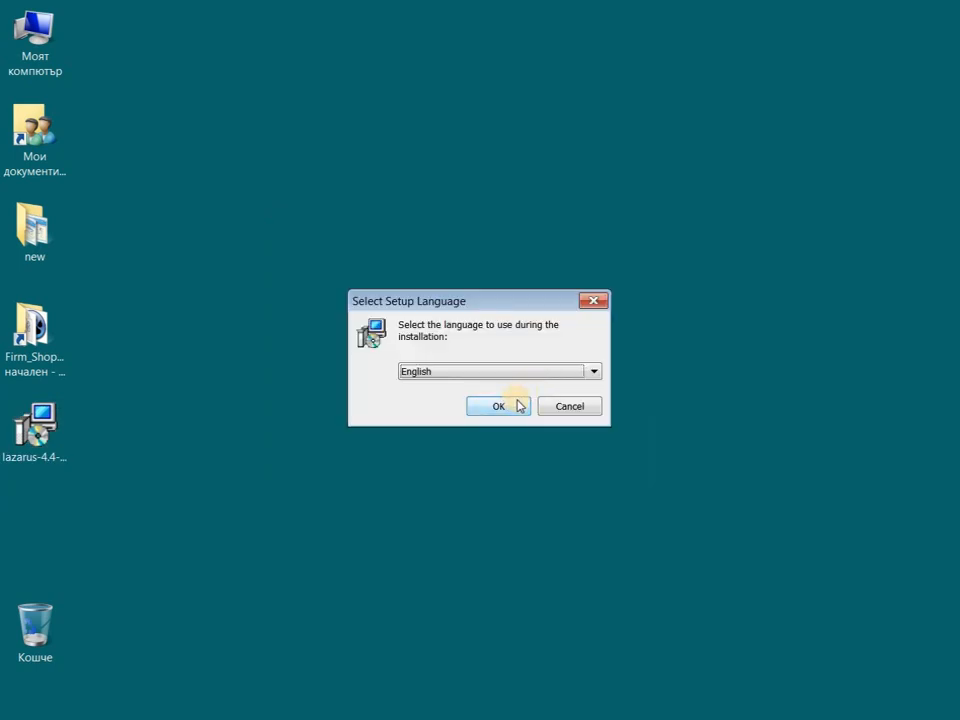
{"action": "left_click", "coordinate": [595, 375]}
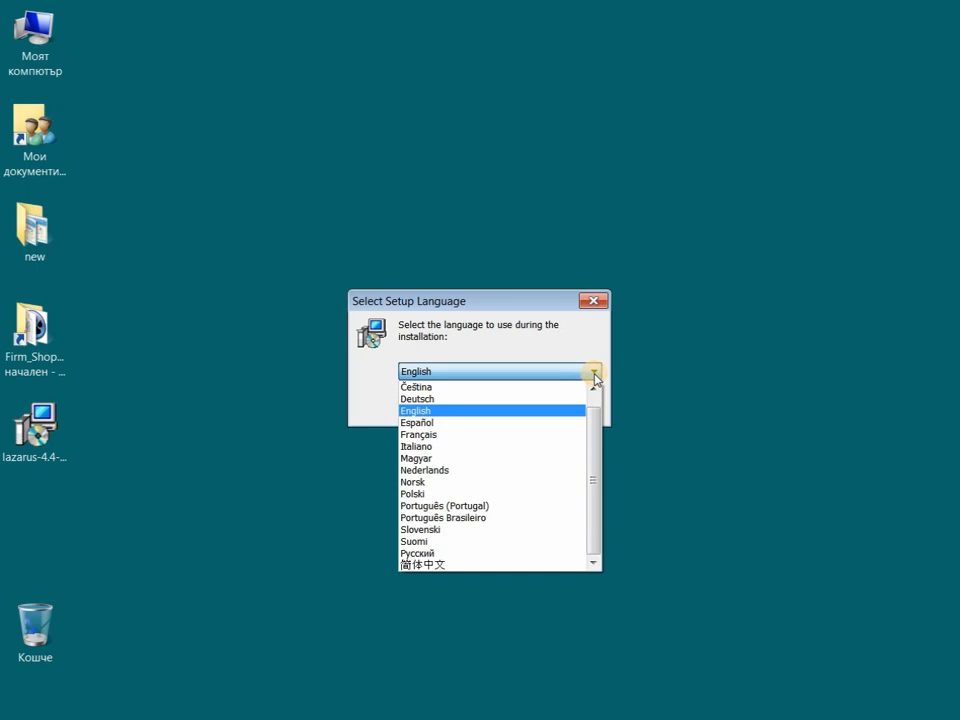
{"action": "left_click", "coordinate": [596, 354]}
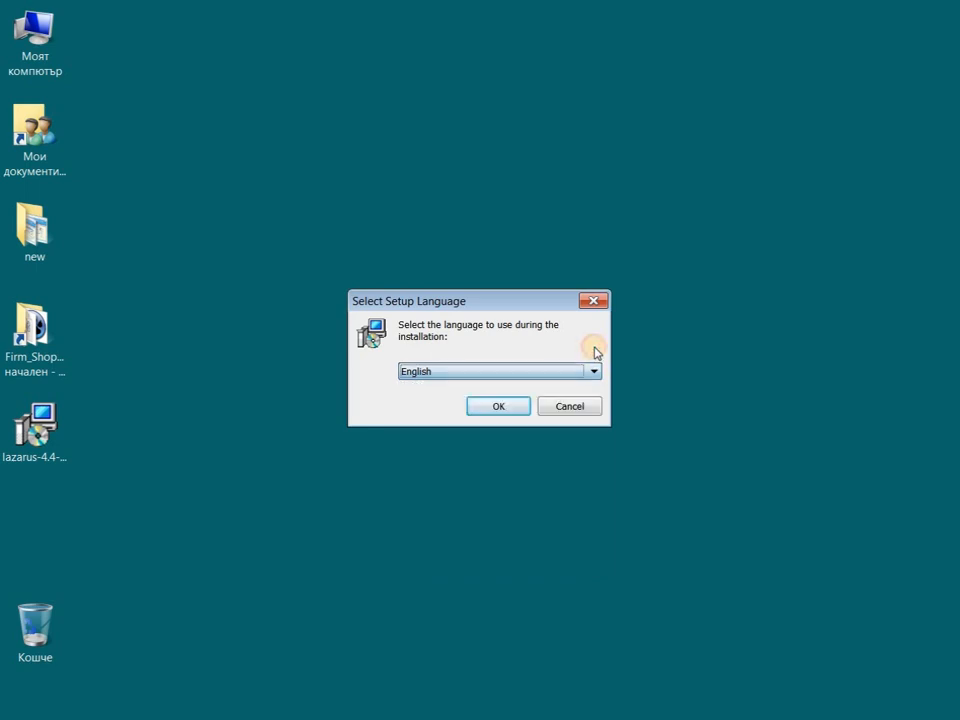
{"action": "left_click", "coordinate": [509, 406]}
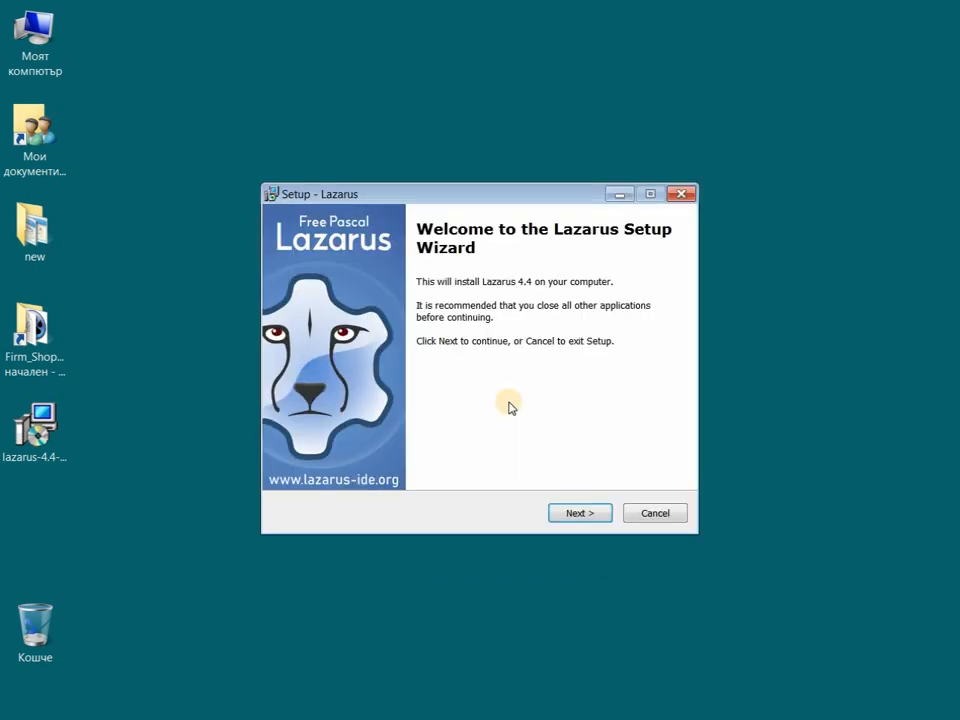
- Keep a primary installation in K:\lazarus with Full installation components selected
{"action": "left_click", "coordinate": [571, 515]}
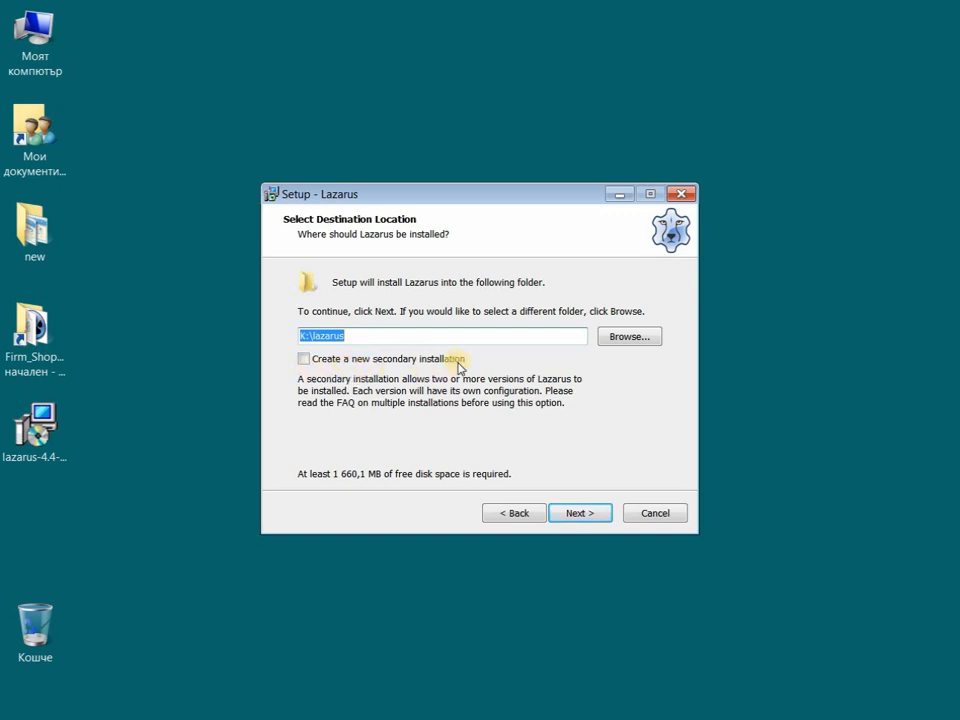
{"action": "left_click", "coordinate": [304, 361]}
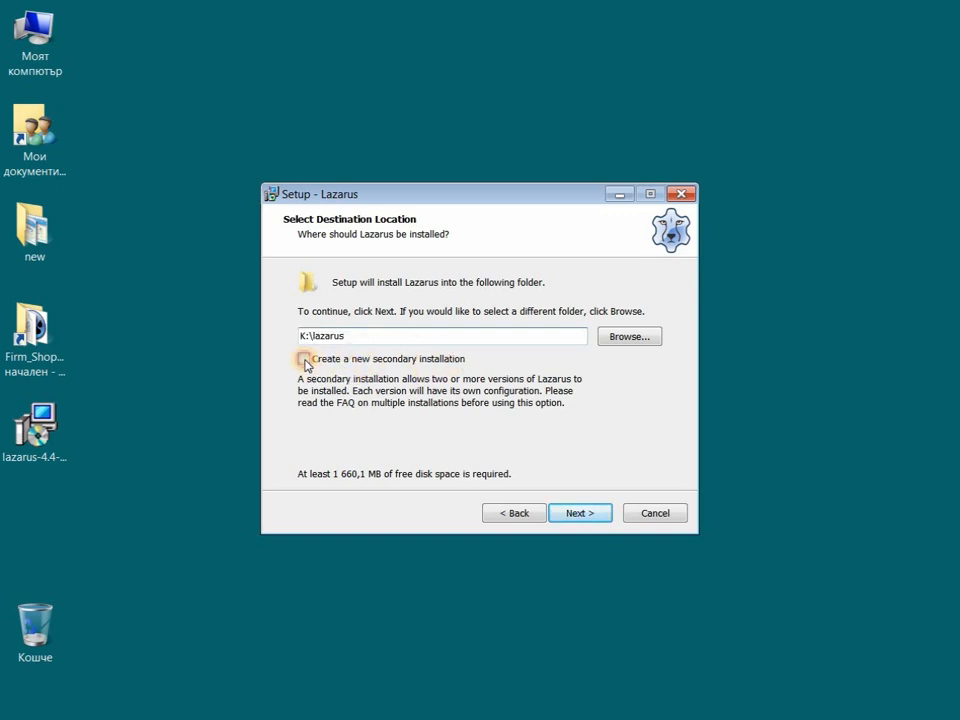
{"action": "left_click", "coordinate": [305, 360]}
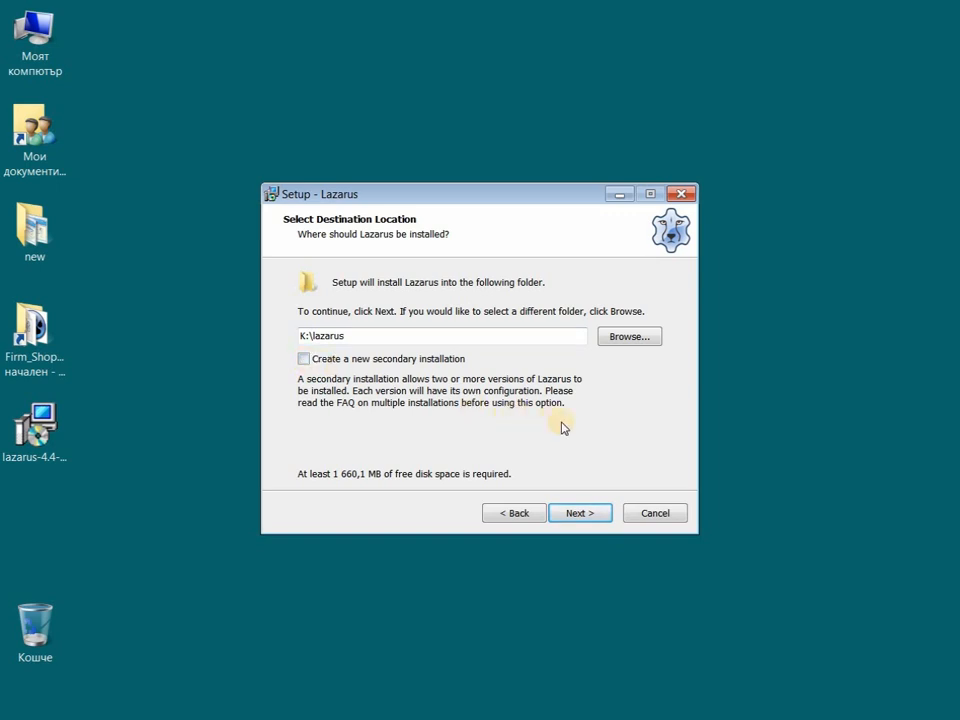
{"action": "left_click", "coordinate": [580, 513]}
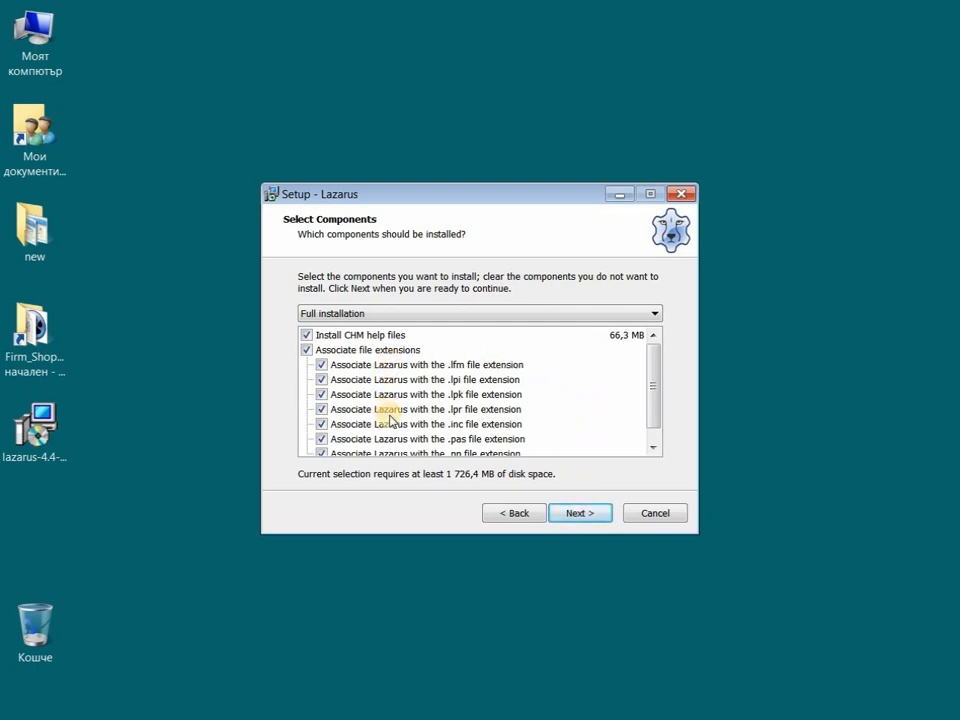
{"action": "left_click", "coordinate": [592, 515]}
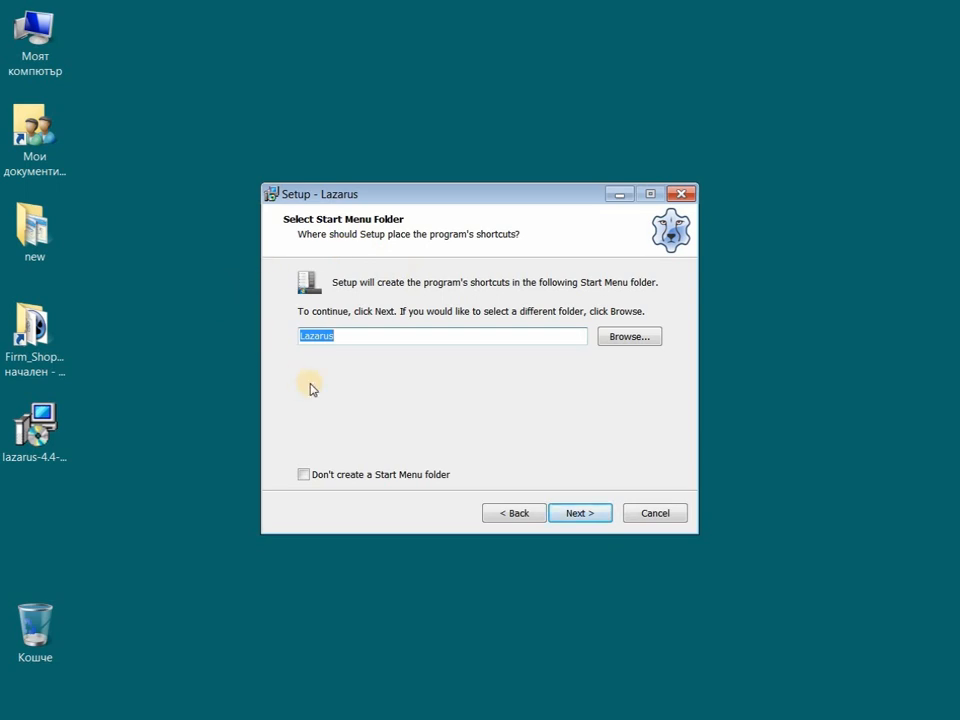
- Keep the Lazarus Start Menu folder and enable a desktop shortcut
{"action": "left_click", "coordinate": [304, 476]}
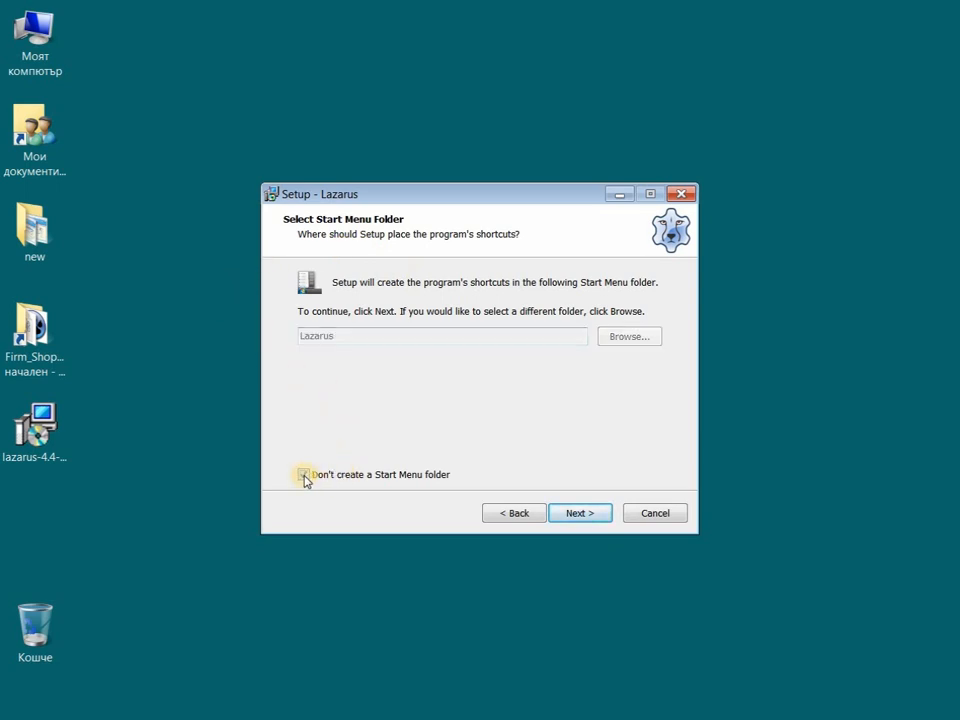
{"action": "left_click", "coordinate": [304, 476]}
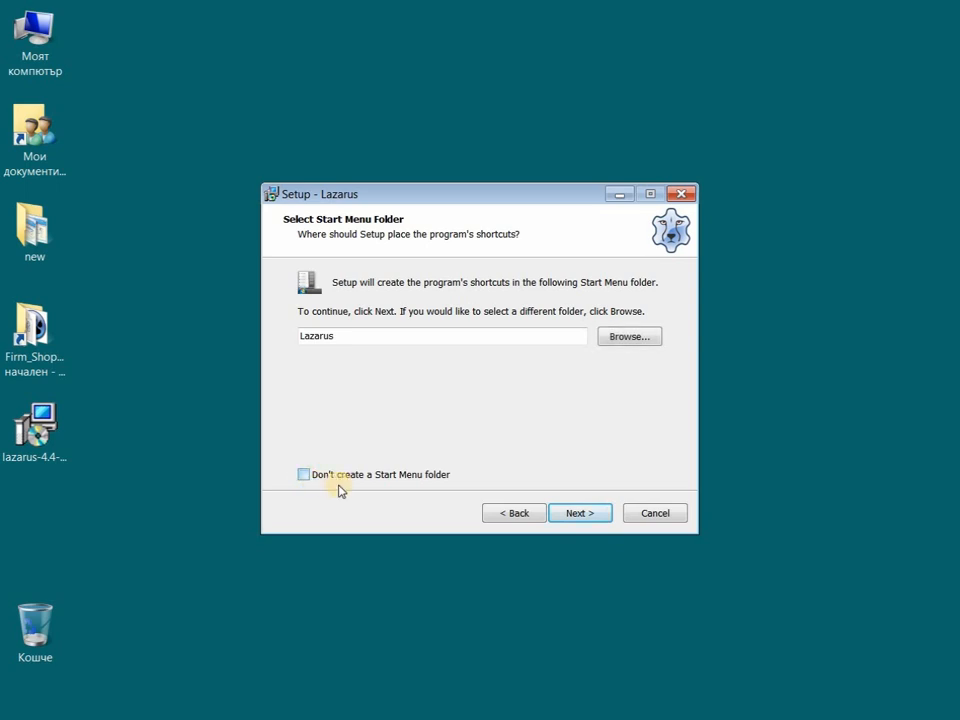
{"action": "left_click", "coordinate": [583, 515]}
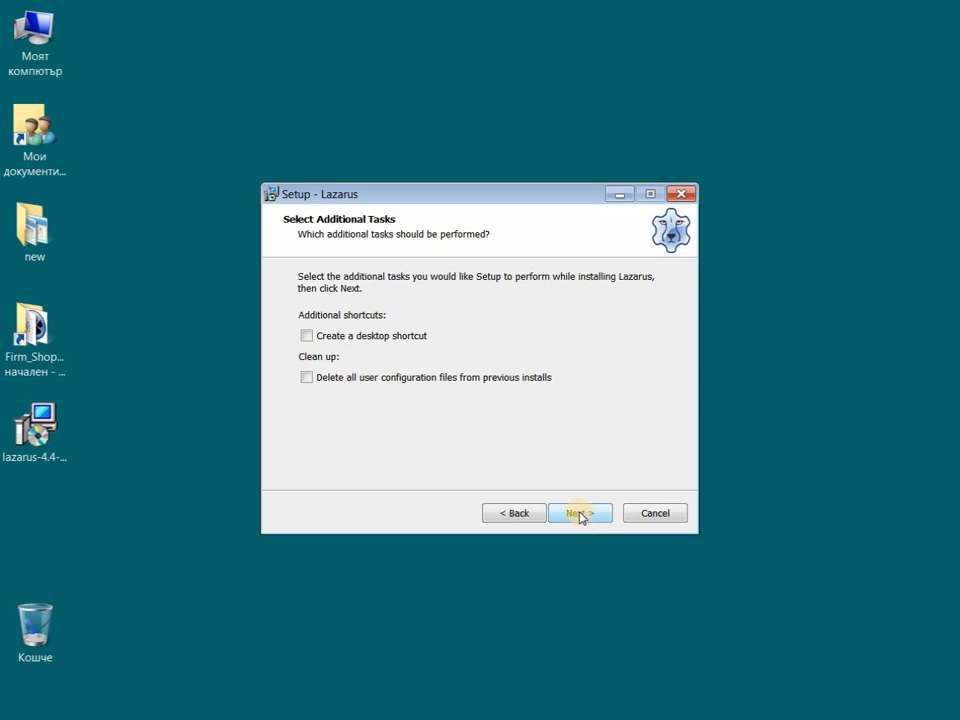
{"action": "left_click", "coordinate": [307, 337]}
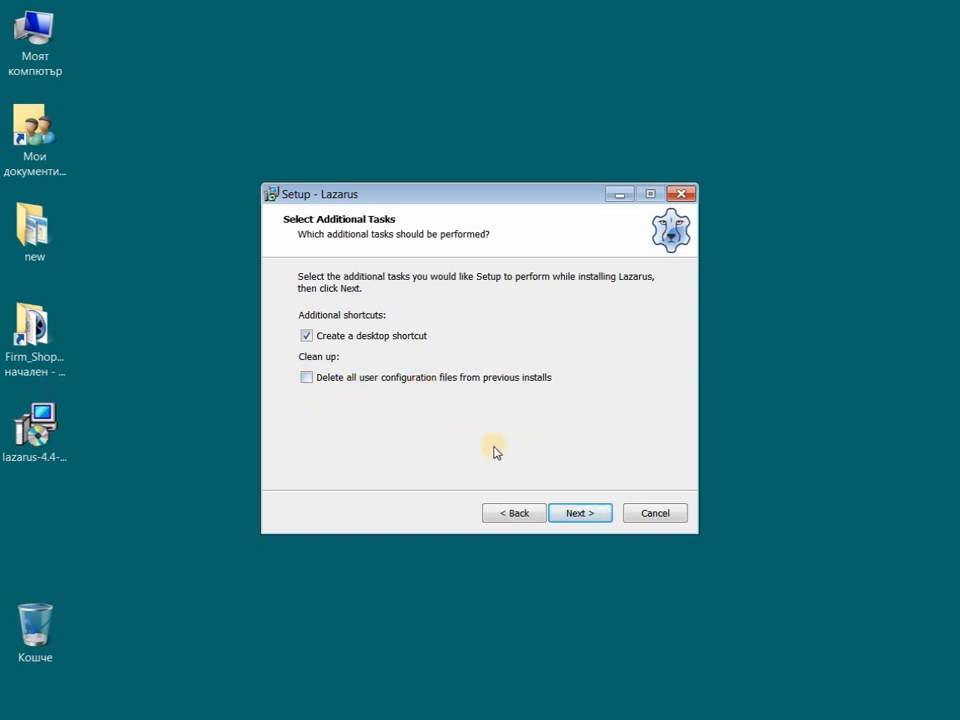
- Install Lazarus 4.4 and close the wizard when it finishes
{"action": "left_click", "coordinate": [576, 514]}
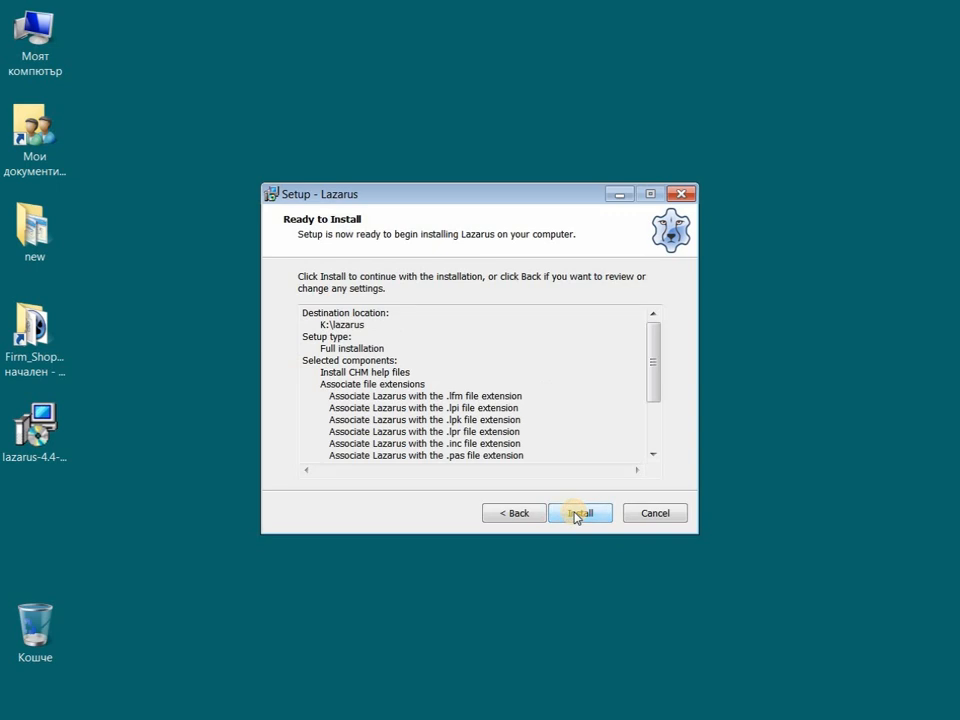
{"action": "left_click", "coordinate": [577, 513]}
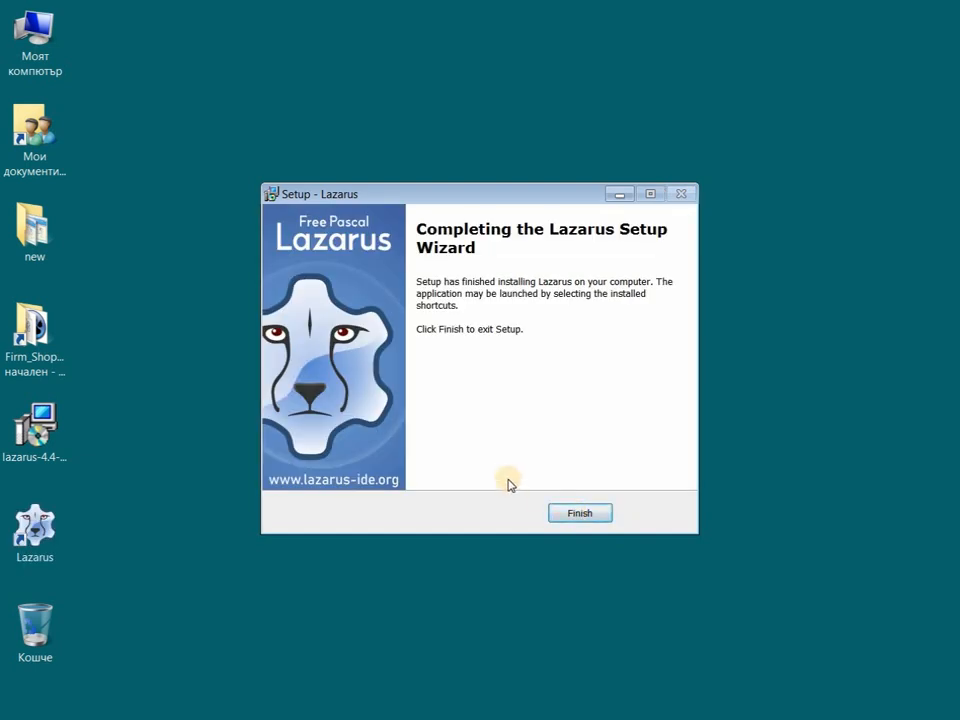
{"action": "left_click", "coordinate": [570, 511]}
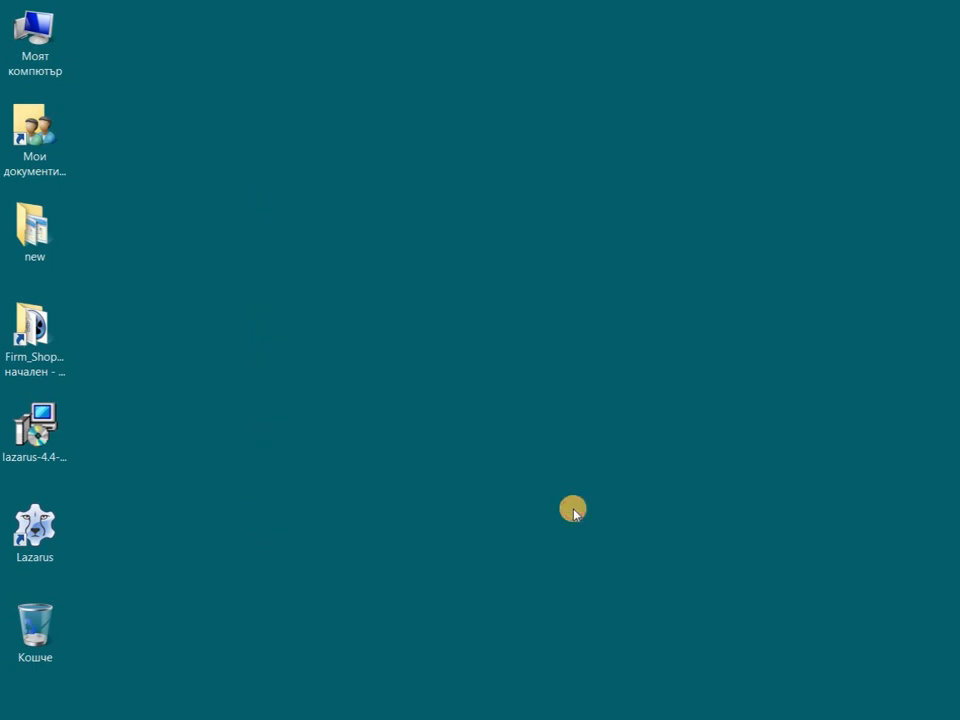
- Launch Lazarus from its new desktop shortcut to reach the IDE Layout configuration
{"action": "double_click", "coordinate": [66, 540]}
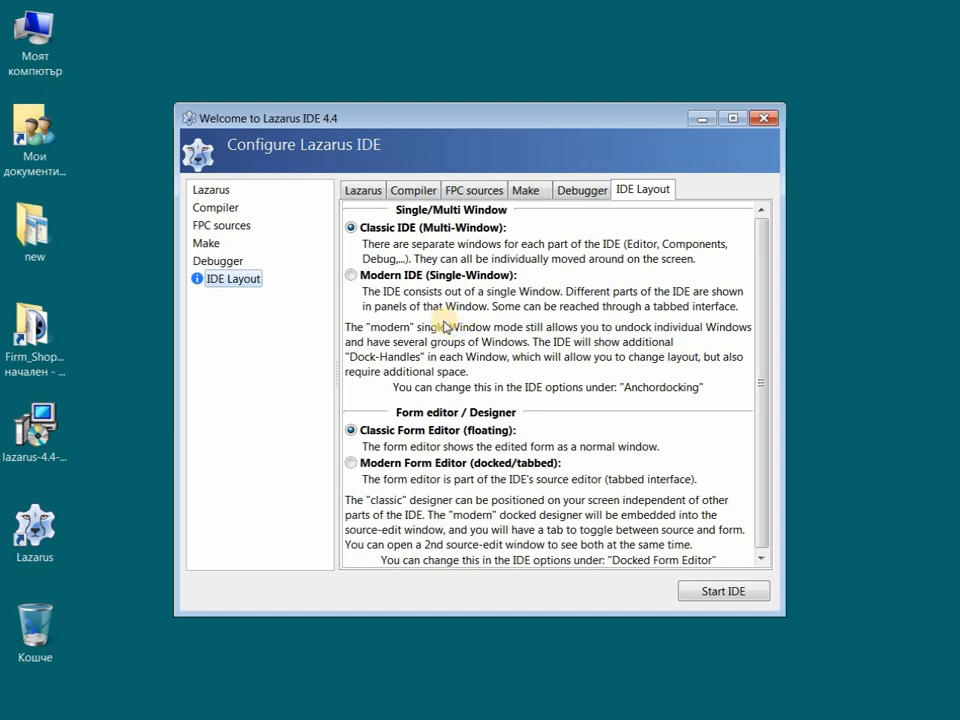
- Choose Modern IDE (Single-Window) with Modern Form Editor (docked/tabbed) and start the IDE
{"action": "left_click", "coordinate": [377, 275]}
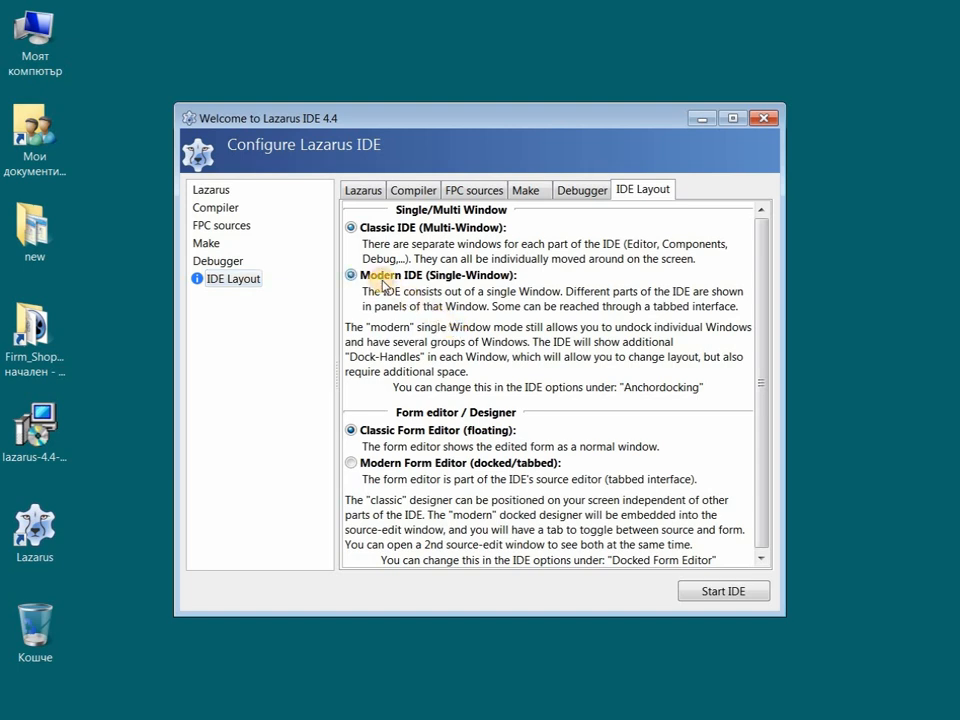
{"action": "left_click", "coordinate": [371, 468]}
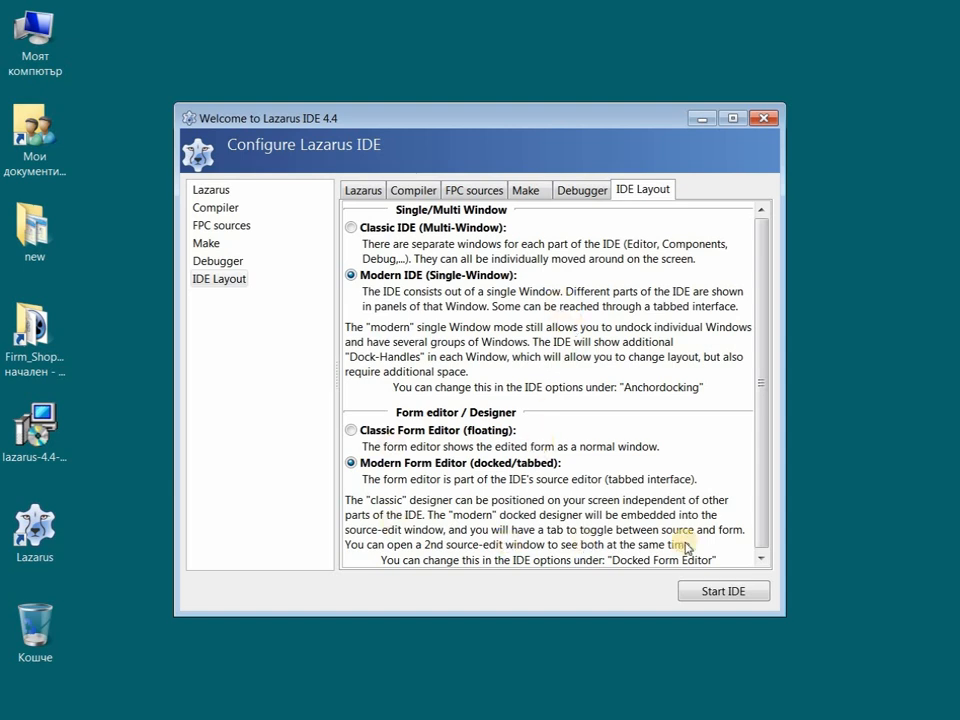
{"action": "left_click", "coordinate": [711, 593]}
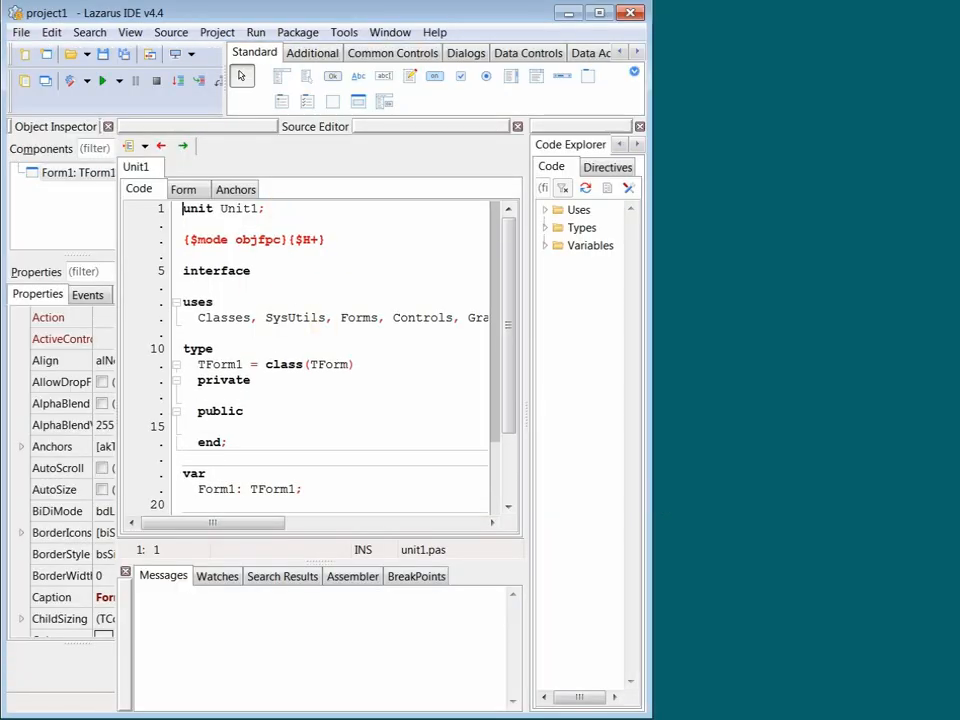
- Maximize the IDE, compare the Form, Anchors and Code views, ending on Form1's designer
{"action": "left_click", "coordinate": [598, 14]}
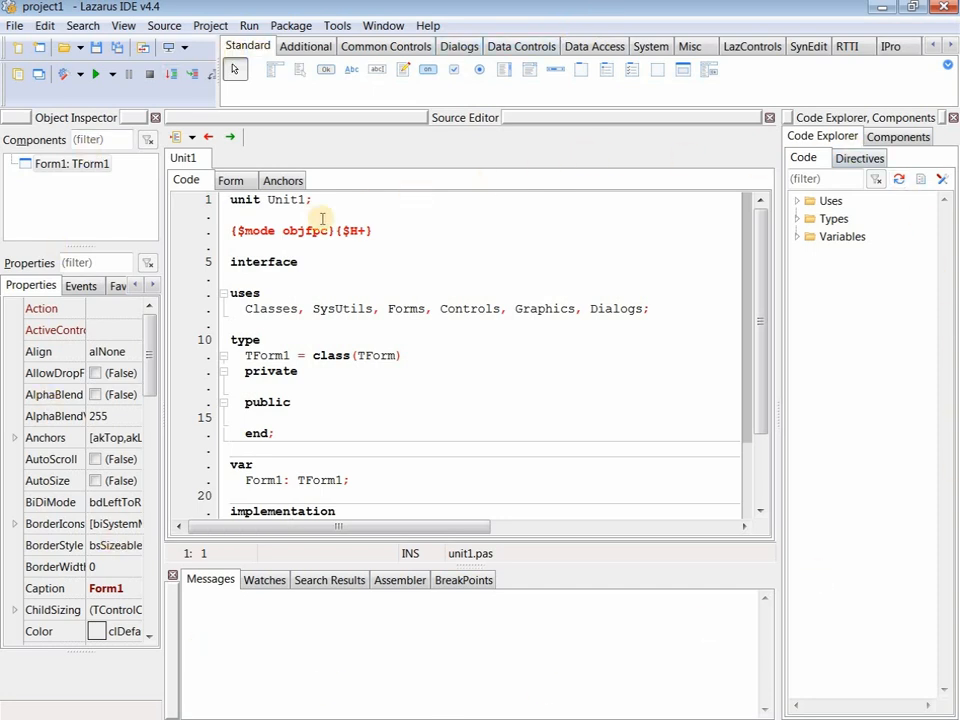
{"action": "left_click", "coordinate": [225, 183]}
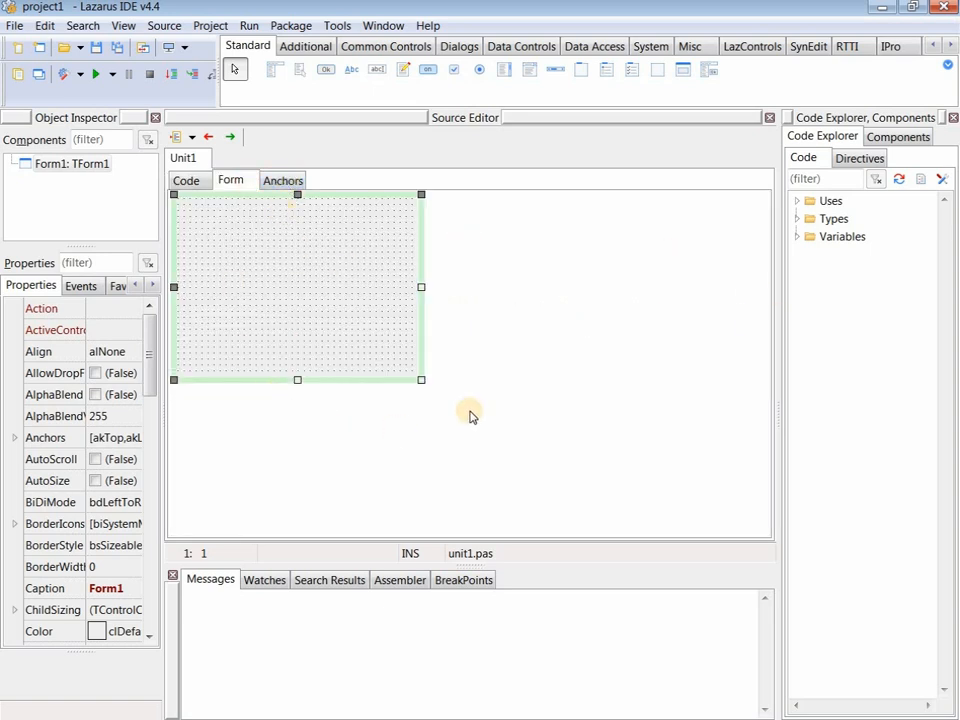
{"action": "left_click", "coordinate": [266, 186]}
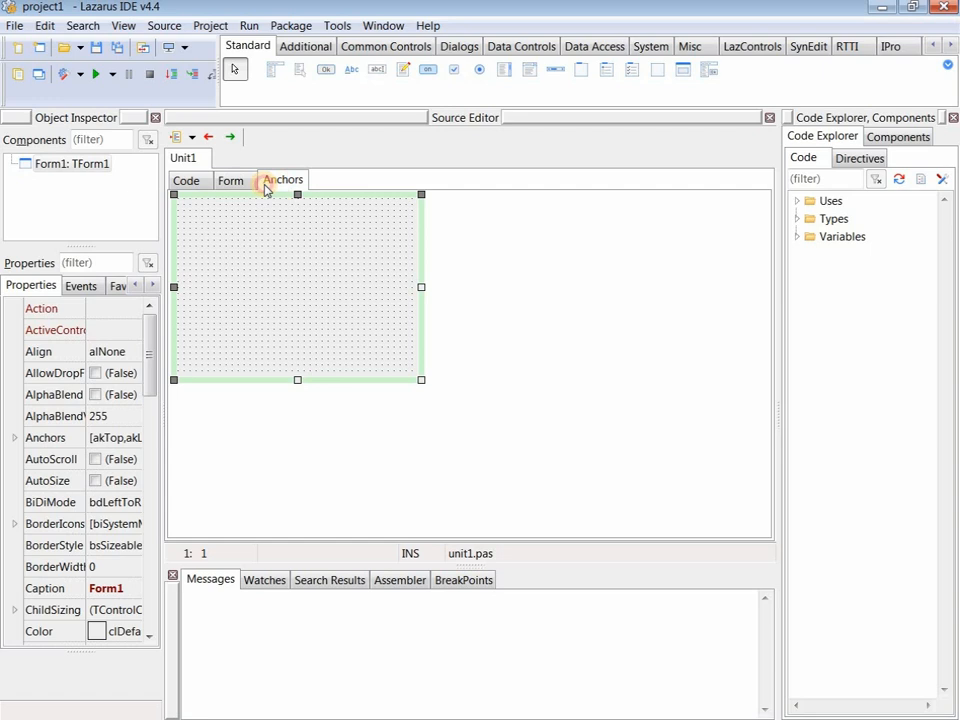
{"action": "left_click", "coordinate": [184, 181]}
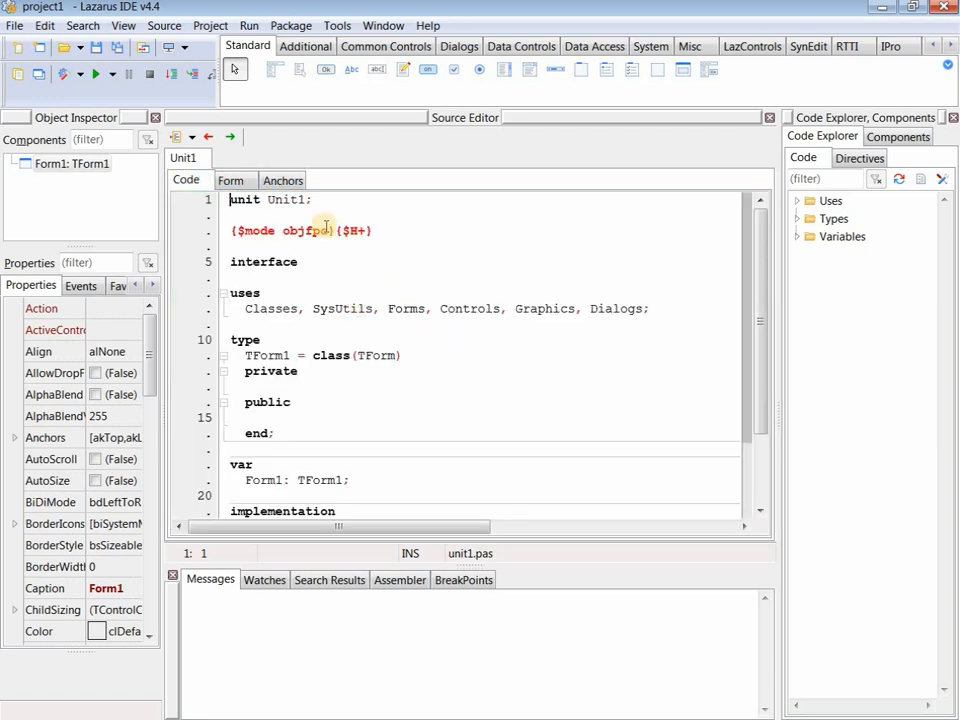
{"action": "left_click", "coordinate": [231, 182]}
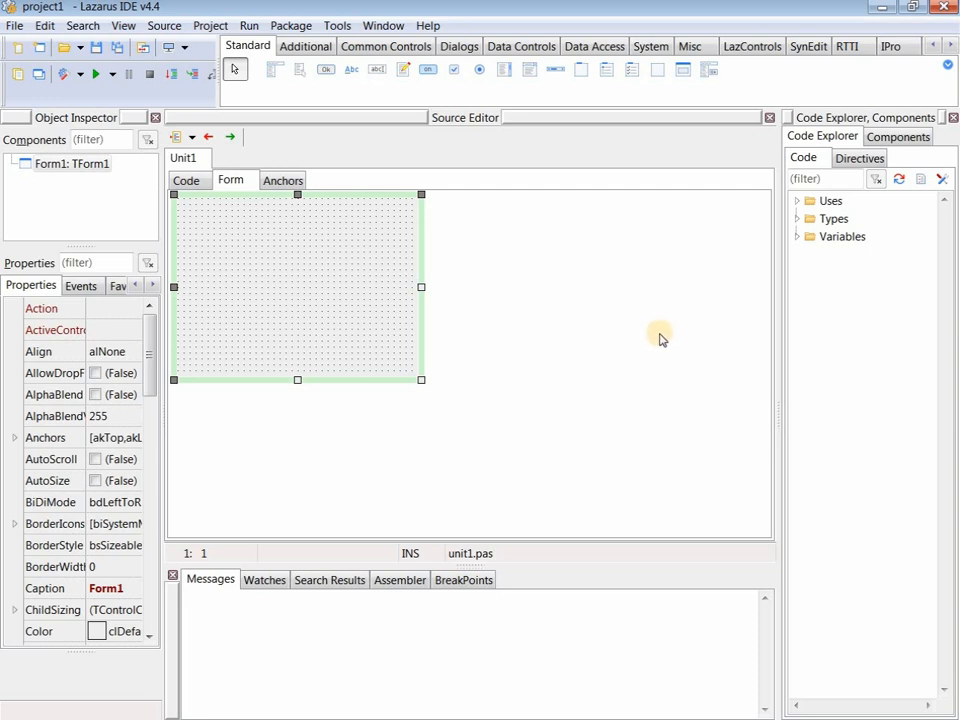
- From the Firm_Shop desktop folder, open project_My_shop so it loads in Lazarus
{"action": "left_click", "coordinate": [883, 10]}
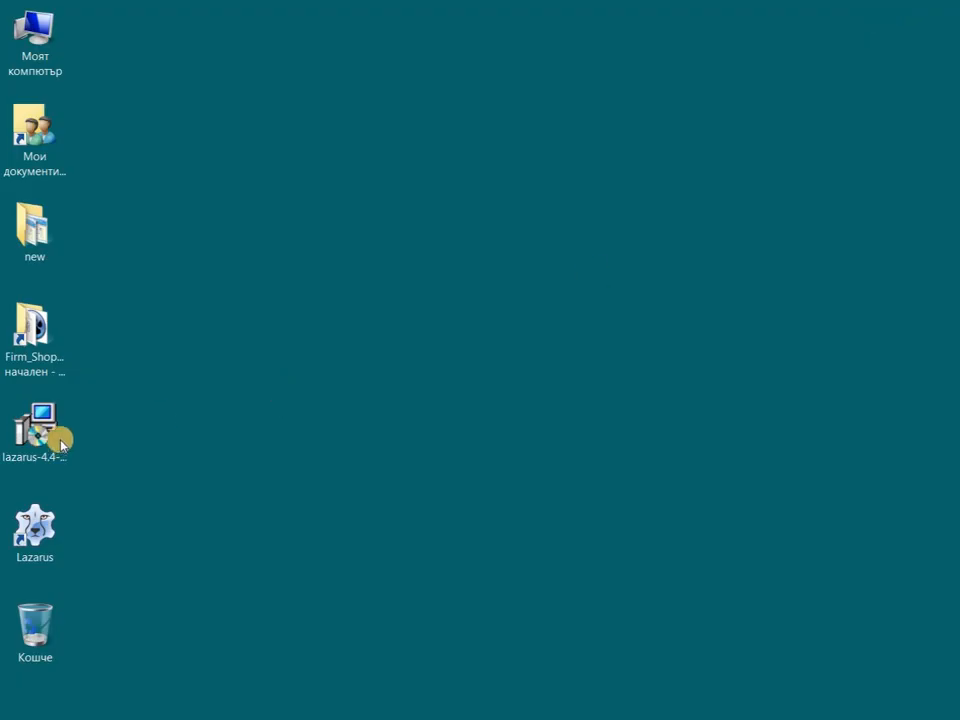
{"action": "left_click", "coordinate": [38, 346]}
{"action": "double_click", "coordinate": [38, 346]}
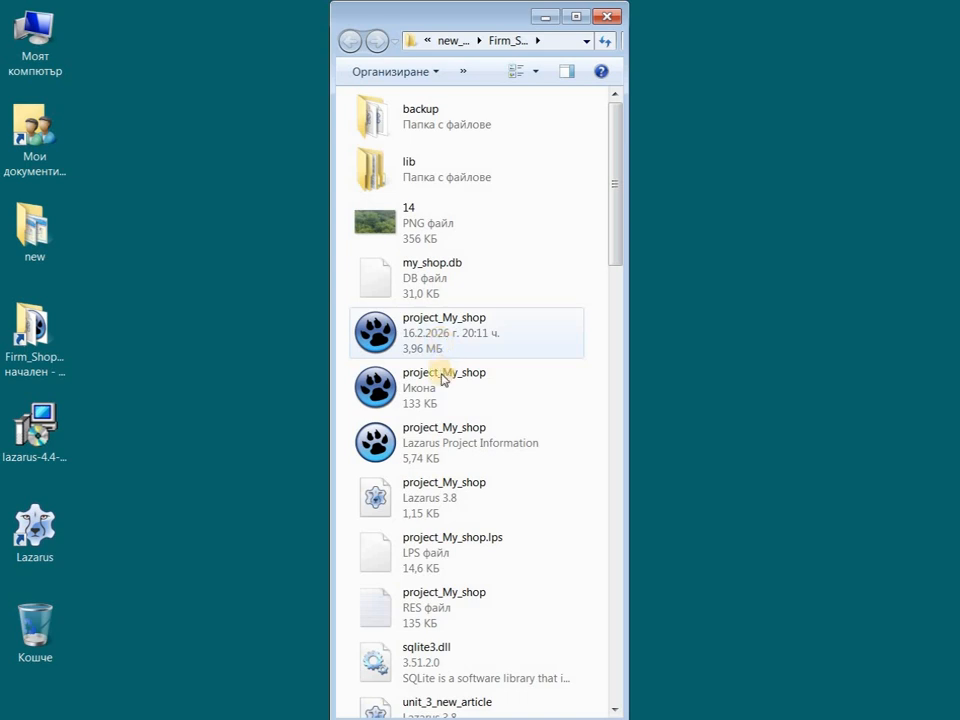
{"action": "double_click", "coordinate": [424, 432]}
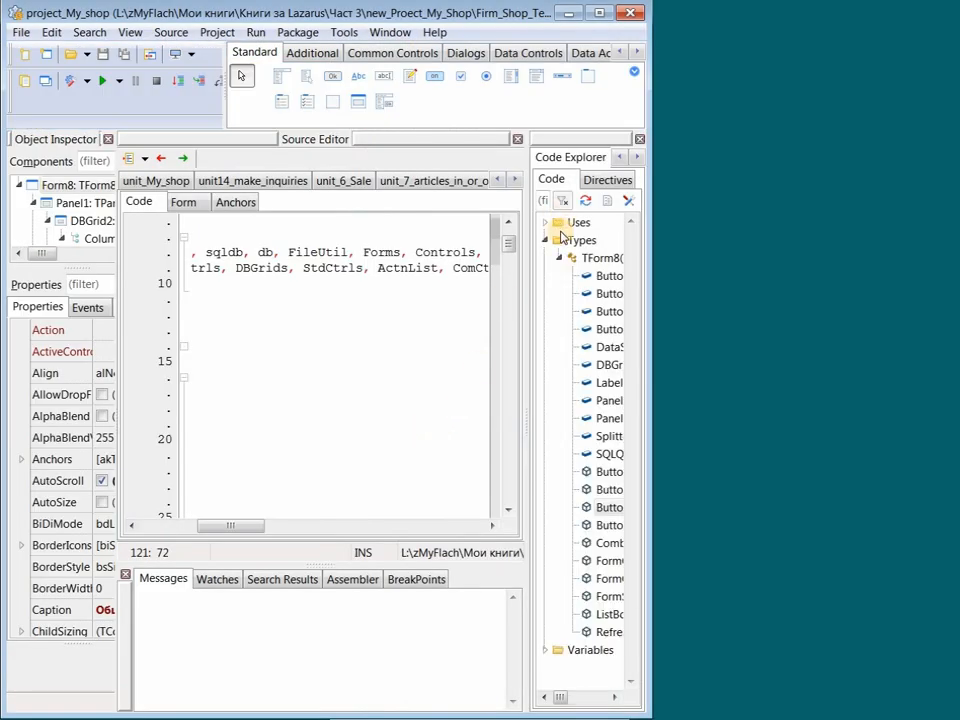
- Maximize the IDE and show Form8 of unit_8_articles_list in the designer, scrolling across its article grid and buttons
{"action": "left_click", "coordinate": [599, 13]}
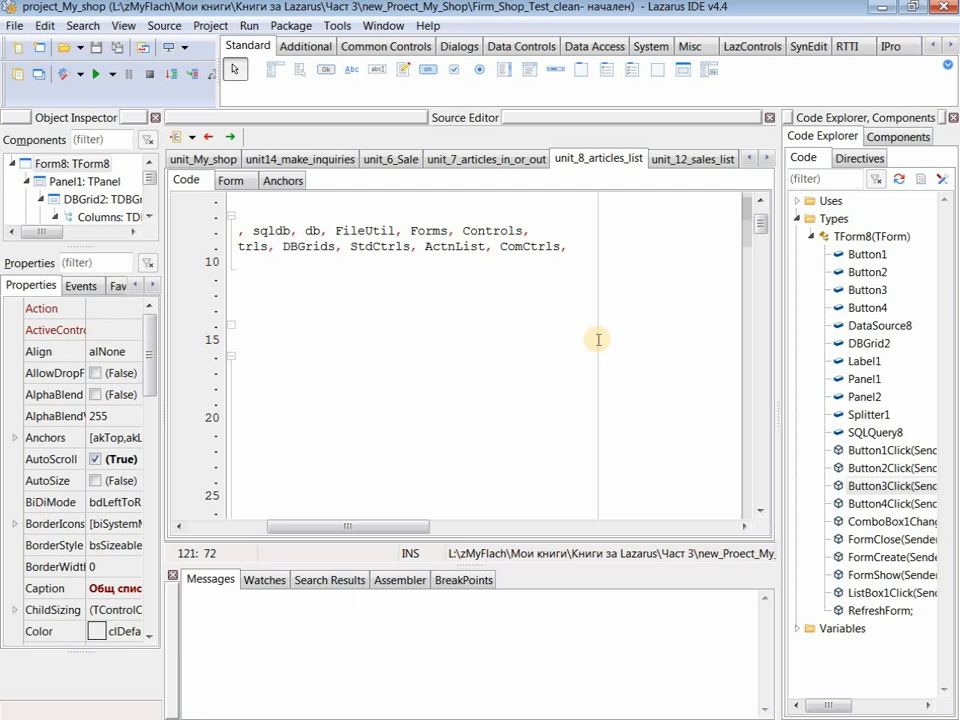
{"action": "key", "text": "F12"}
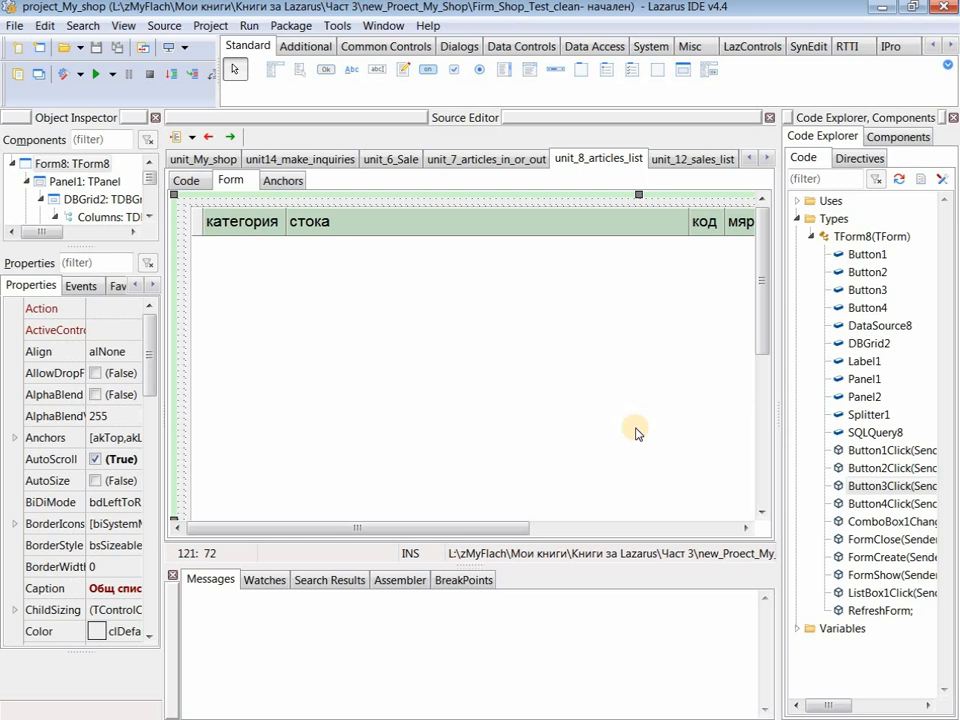
{"action": "left_click_drag", "start_coordinate": [761, 369], "coordinate": [763, 274]}
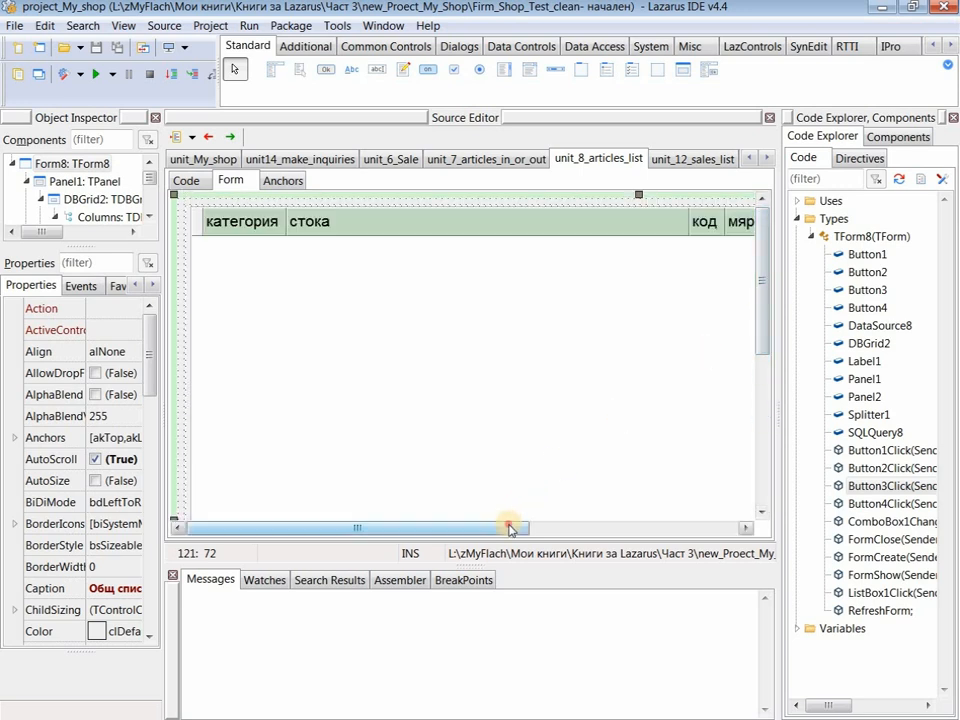
{"action": "left_click_drag", "start_coordinate": [510, 527], "coordinate": [761, 531]}
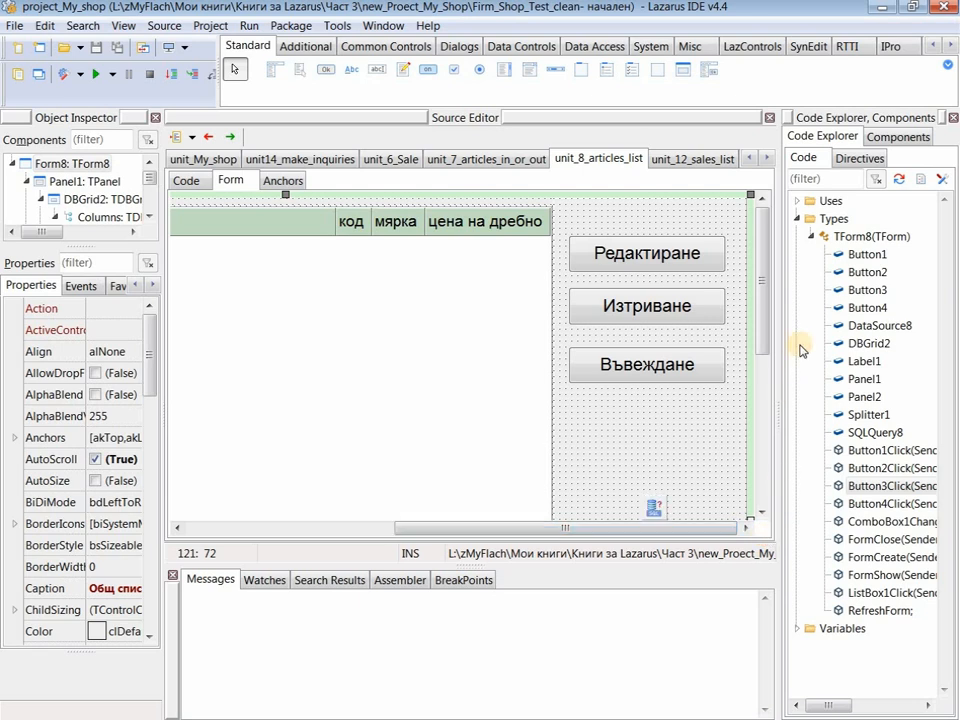
{"action": "left_click_drag", "start_coordinate": [765, 336], "coordinate": [767, 538]}
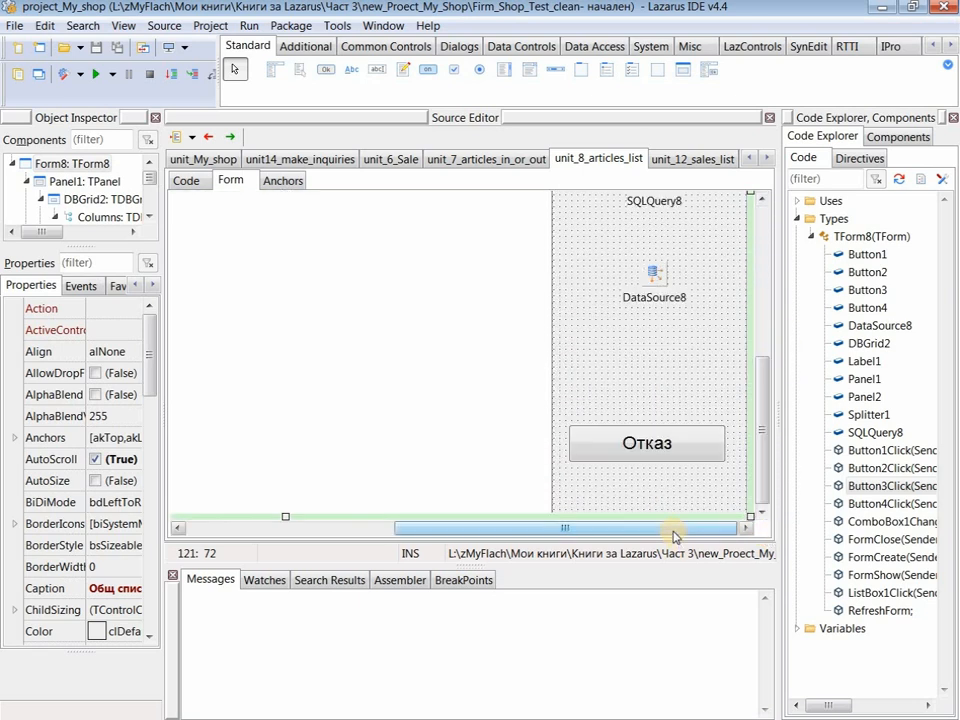
{"action": "left_click_drag", "start_coordinate": [673, 533], "coordinate": [347, 510]}
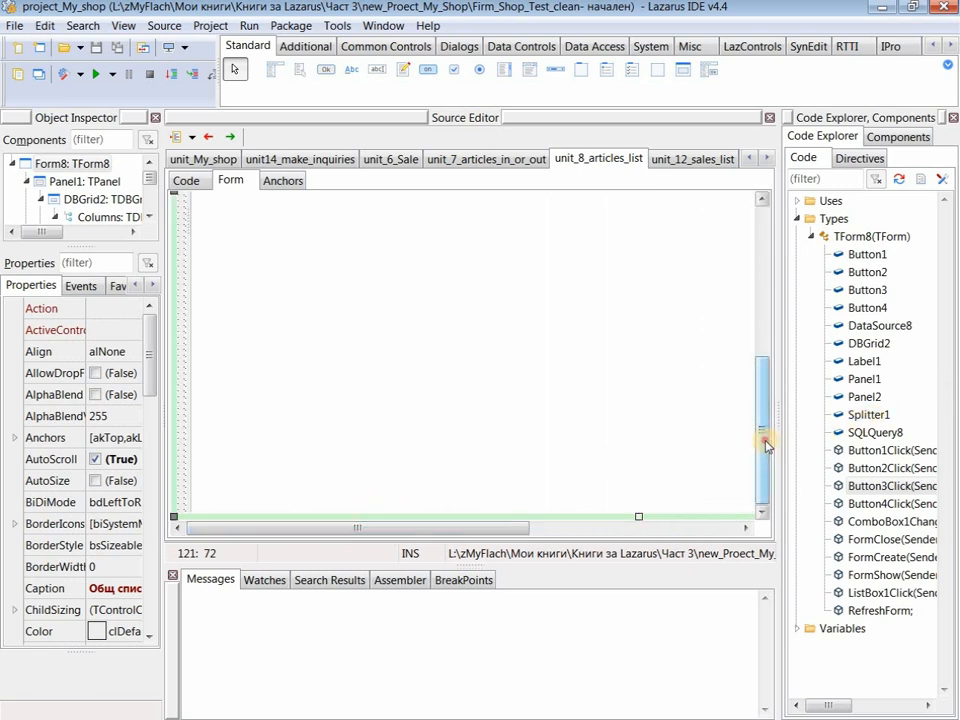
{"action": "left_click_drag", "start_coordinate": [765, 444], "coordinate": [780, 293]}
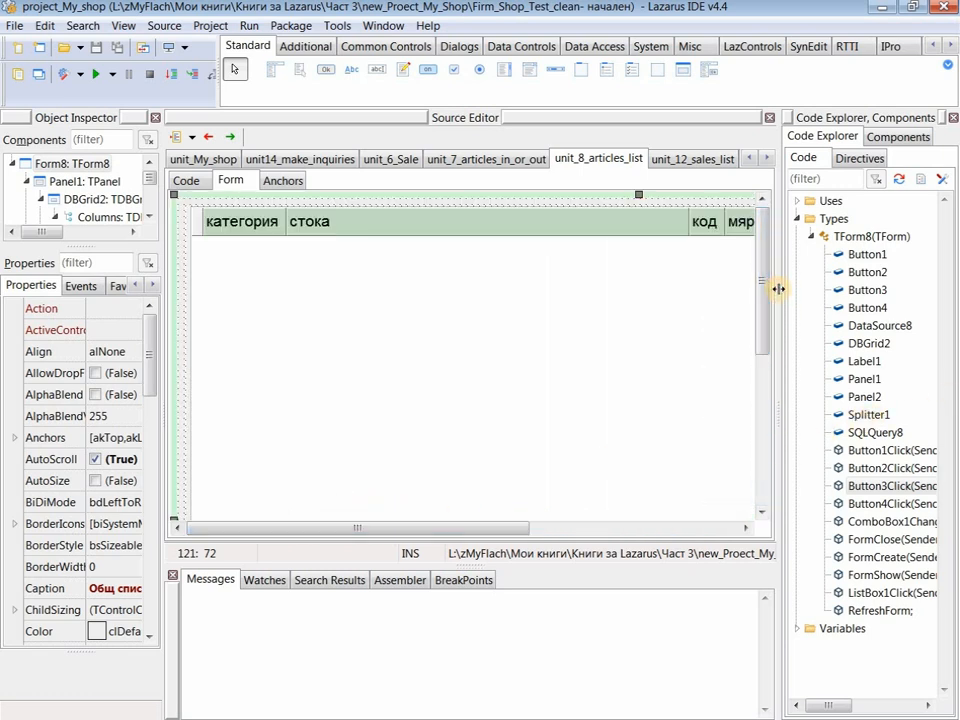
- Close the Code Explorer and Components panels, then scroll the designer to see the стока, код, мярка and цена на дребно columns
{"action": "left_click", "coordinate": [954, 117]}
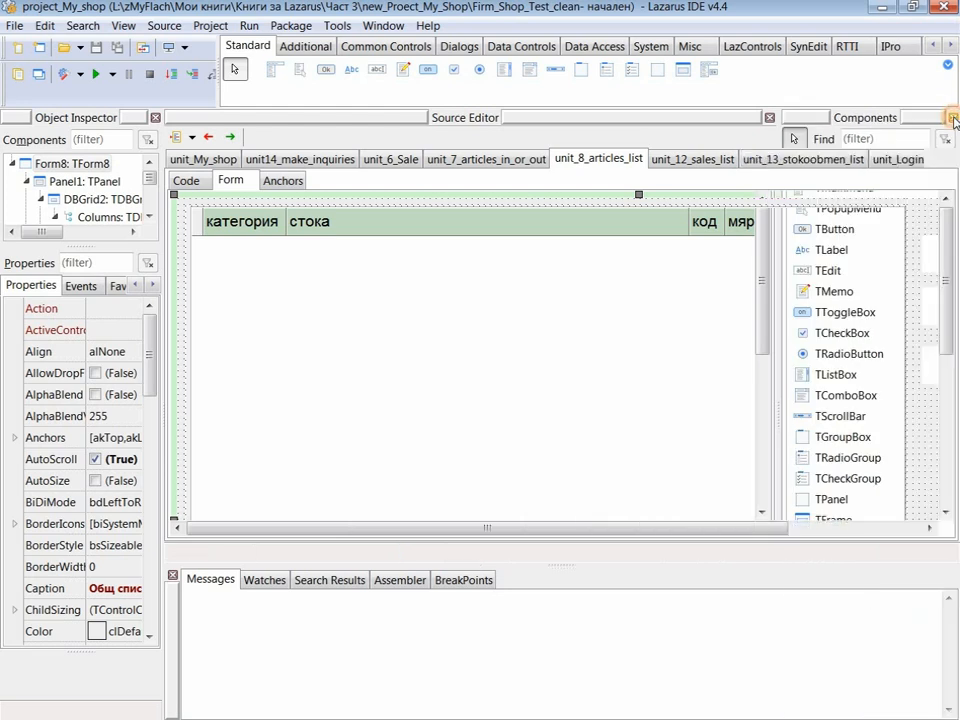
{"action": "left_click", "coordinate": [954, 117]}
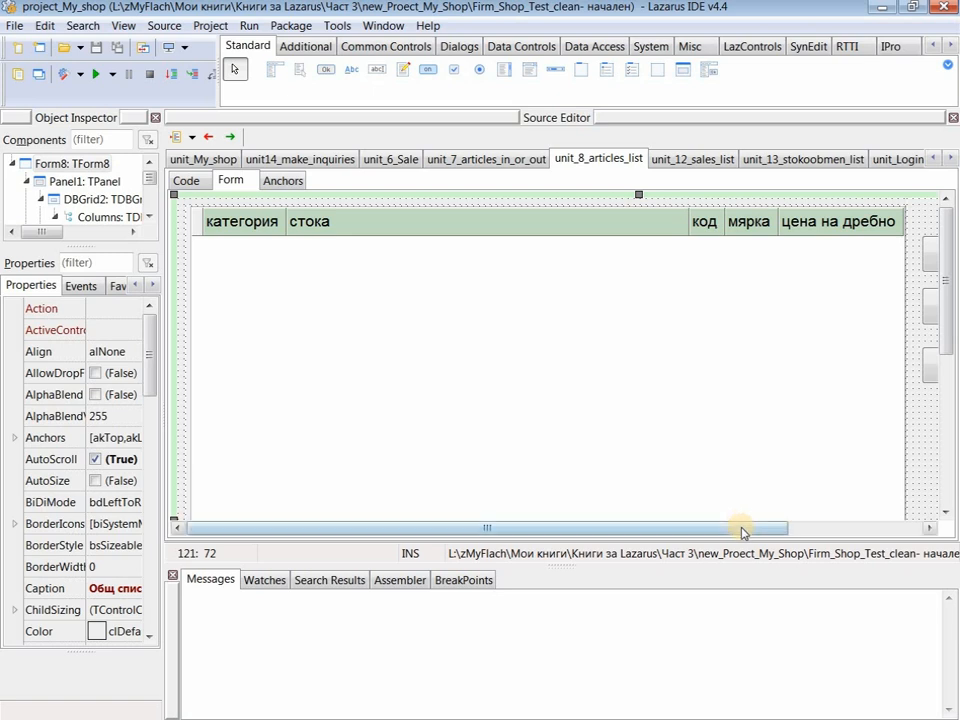
{"action": "left_click_drag", "start_coordinate": [739, 529], "coordinate": [812, 539]}
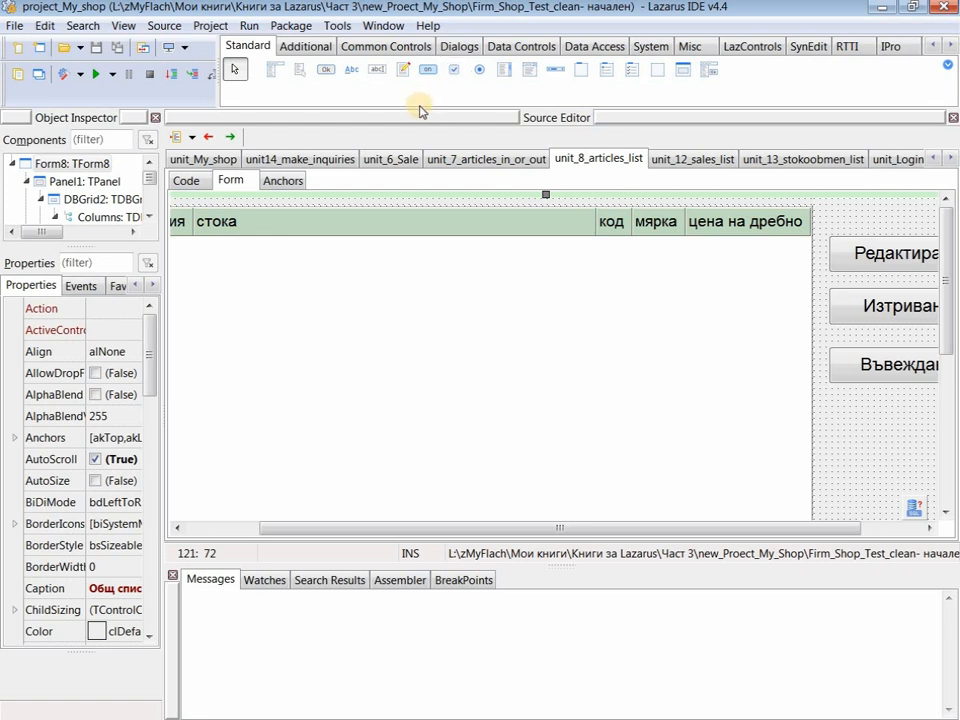
- In IDE Options > Docked Form Editor, uncheck 'Show the form-editor as (docked) tab', then apply and confirm
{"action": "left_click", "coordinate": [211, 29]}
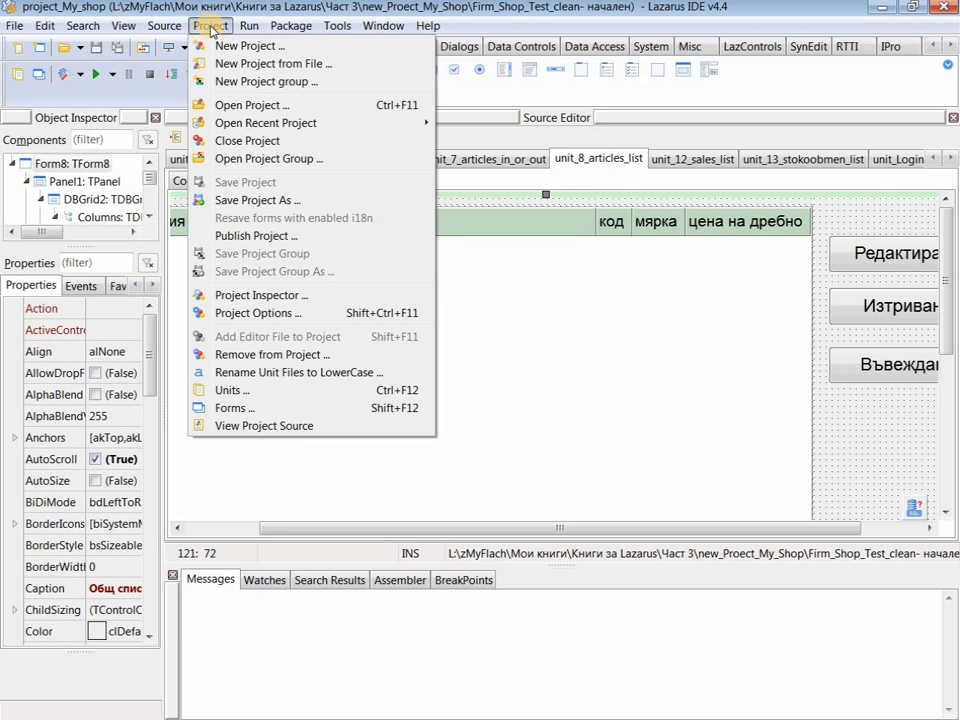
{"action": "mouse_move", "coordinate": [337, 27]}
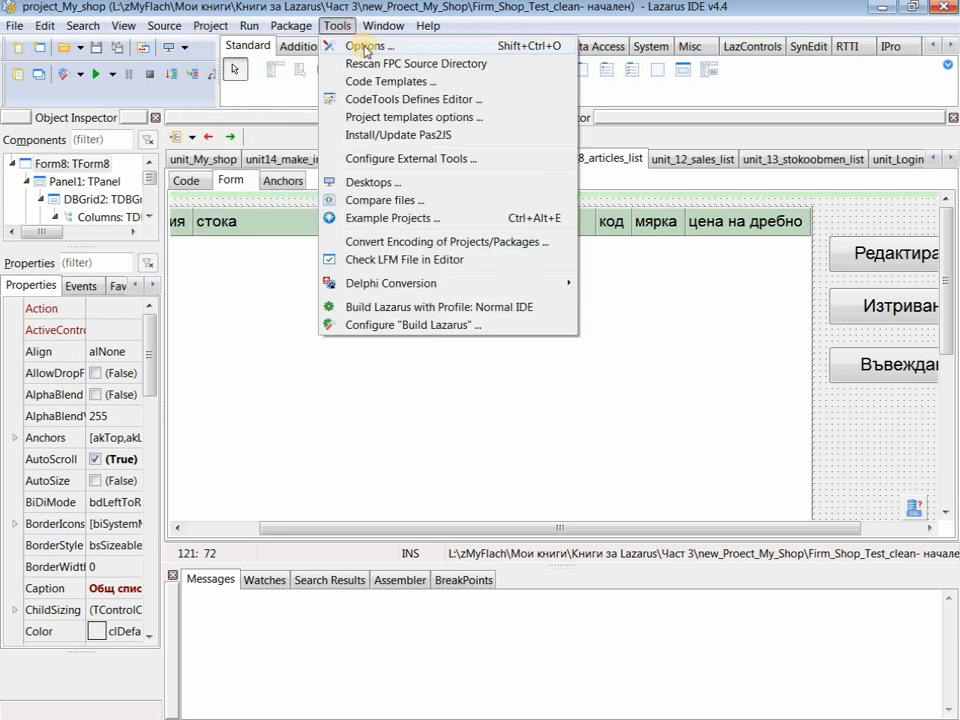
{"action": "left_click", "coordinate": [365, 47]}
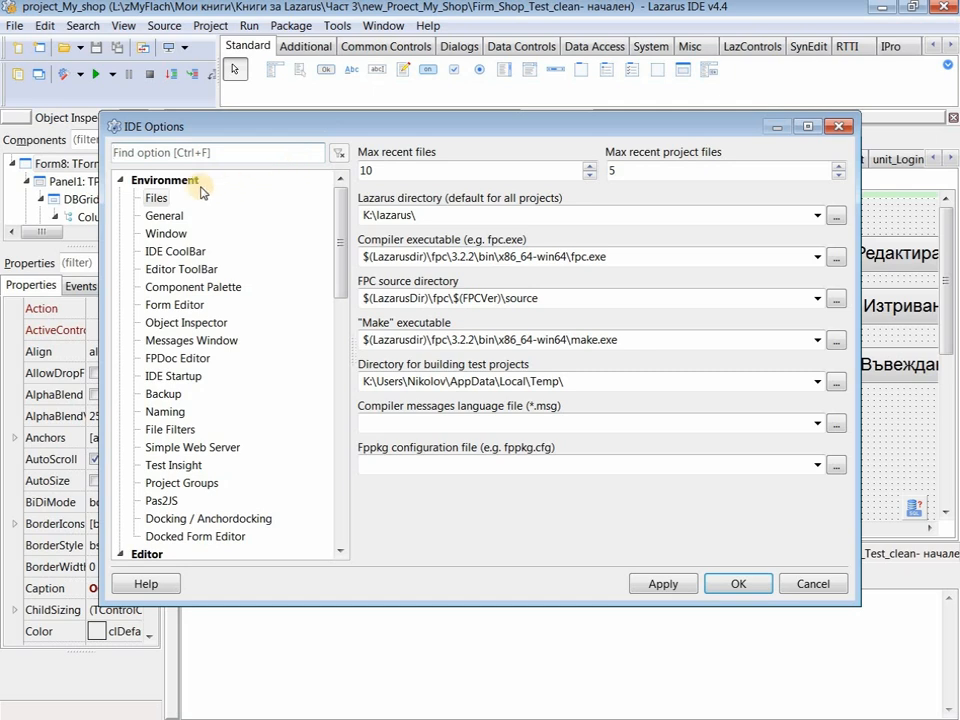
{"action": "scroll", "coordinate": [345, 265], "scroll_direction": "down", "scroll_amount": 2}
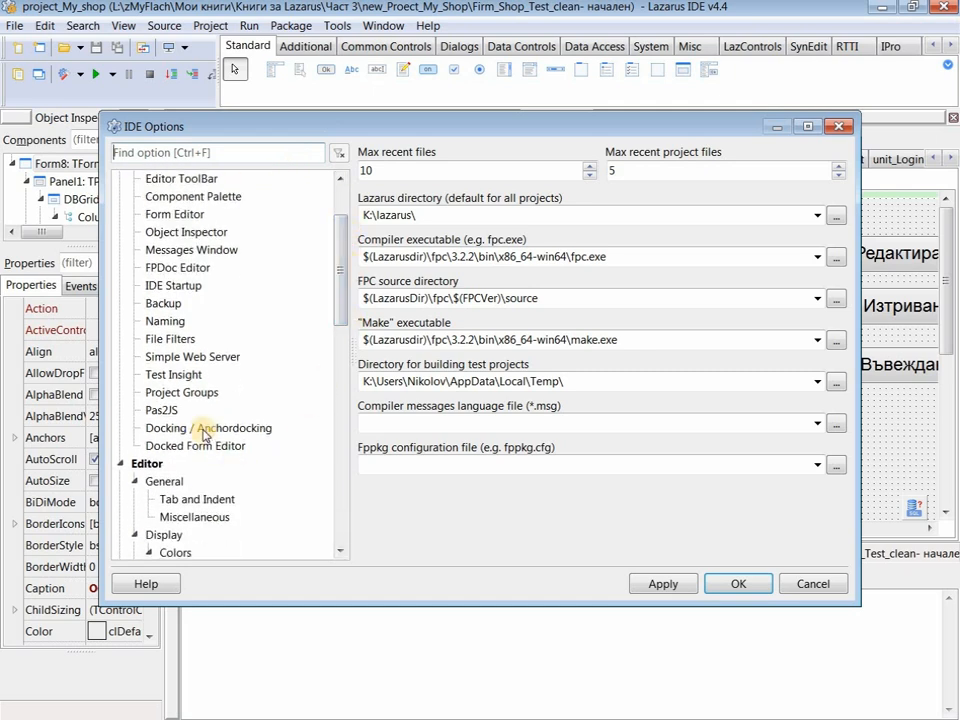
{"action": "left_click", "coordinate": [204, 428]}
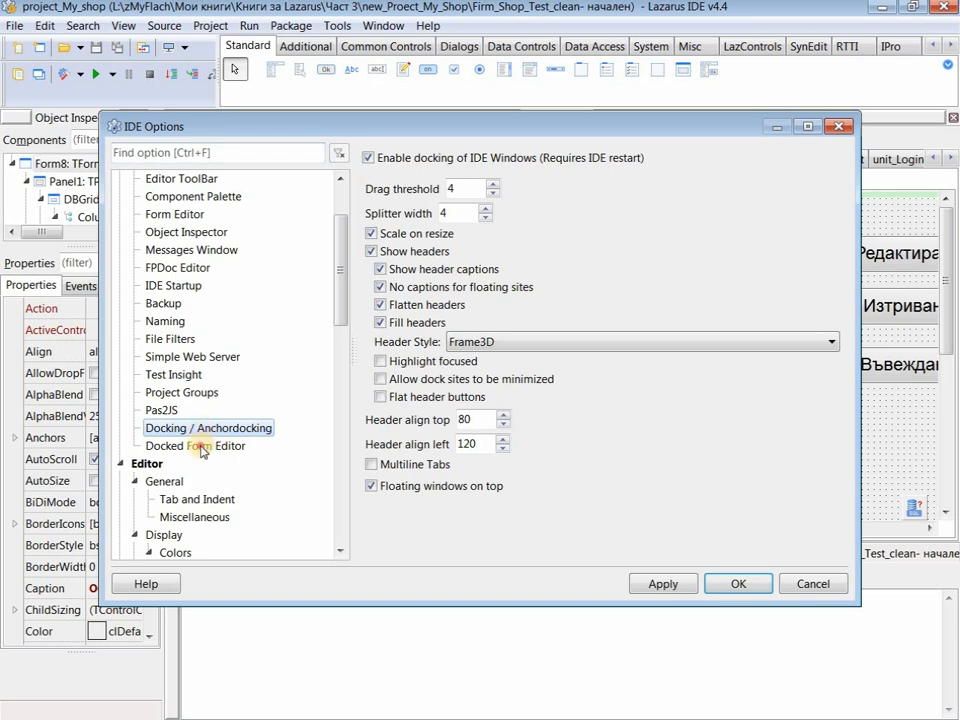
{"action": "left_click", "coordinate": [200, 447]}
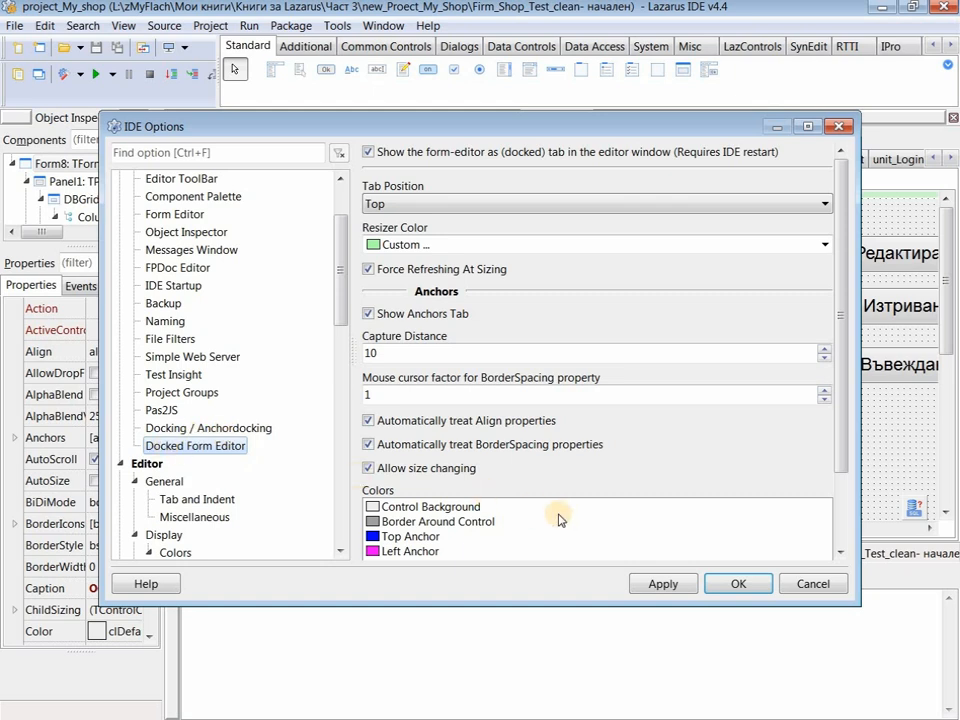
{"action": "left_click", "coordinate": [176, 430]}
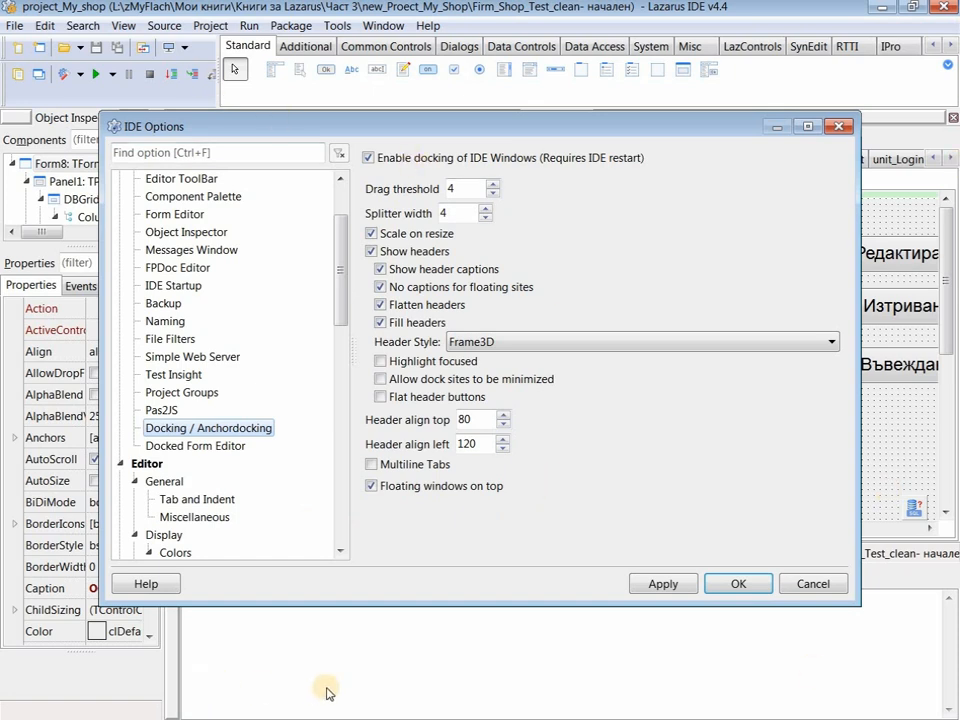
{"action": "left_click", "coordinate": [188, 450]}
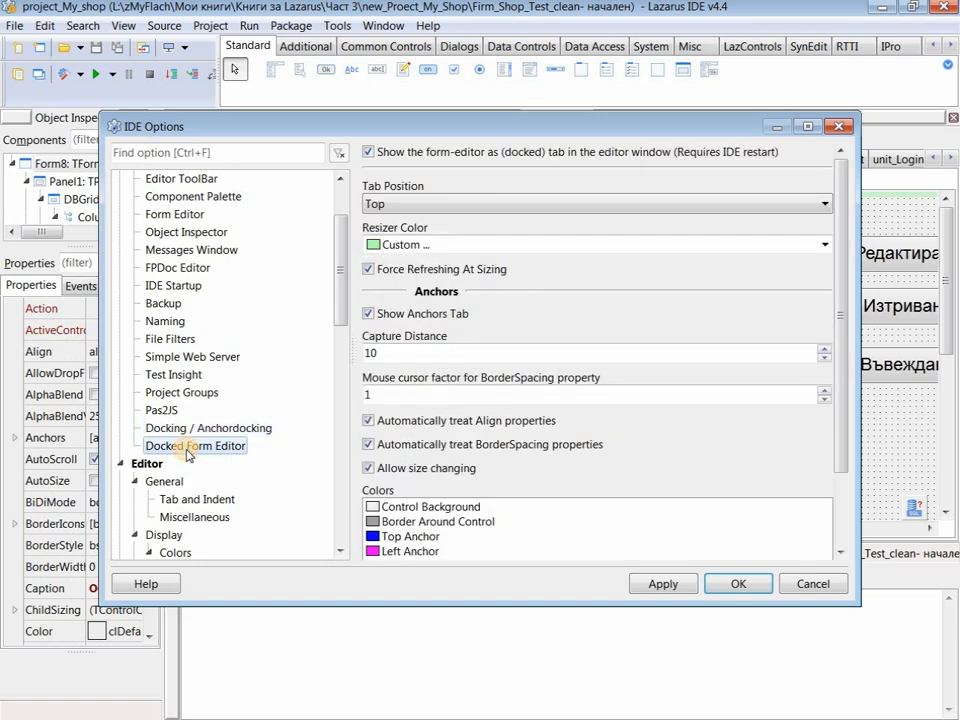
{"action": "left_click", "coordinate": [369, 153]}
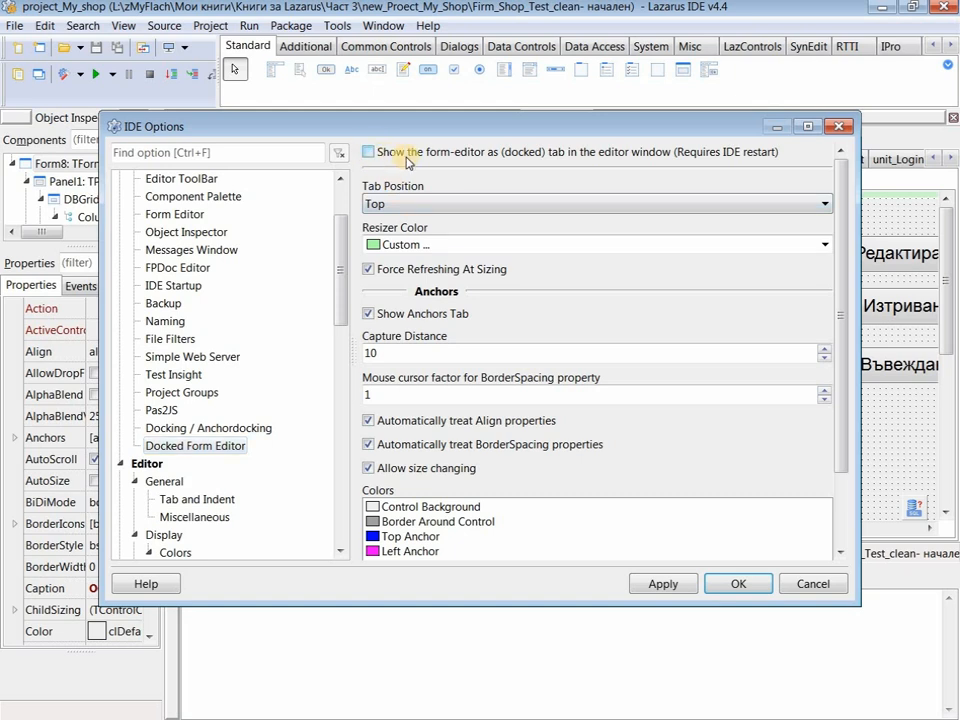
{"action": "left_click", "coordinate": [663, 584]}
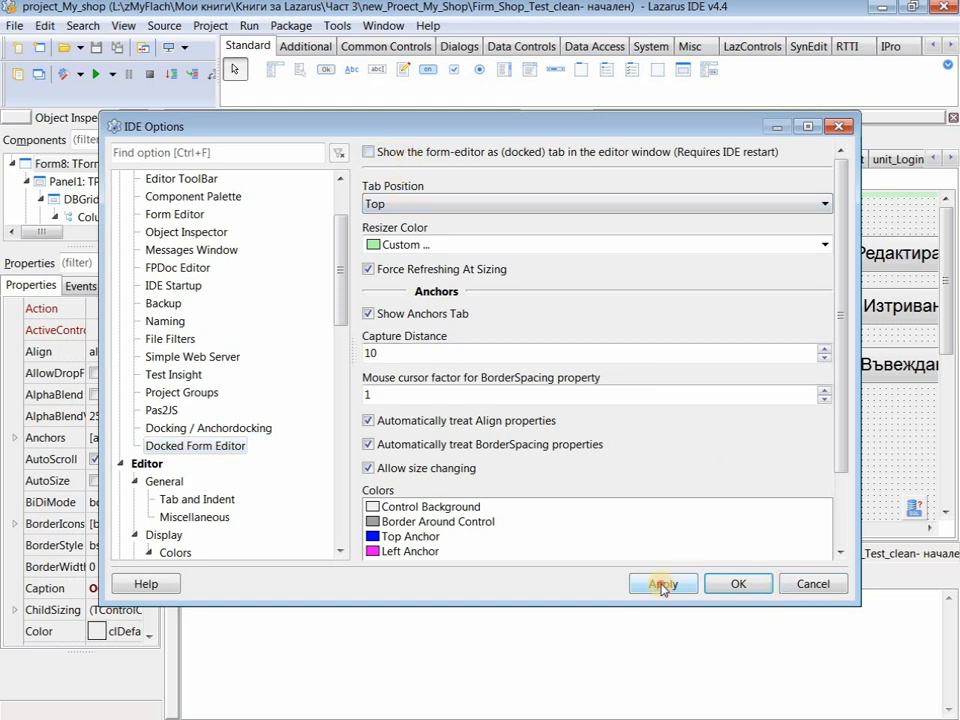
{"action": "left_click", "coordinate": [735, 586]}
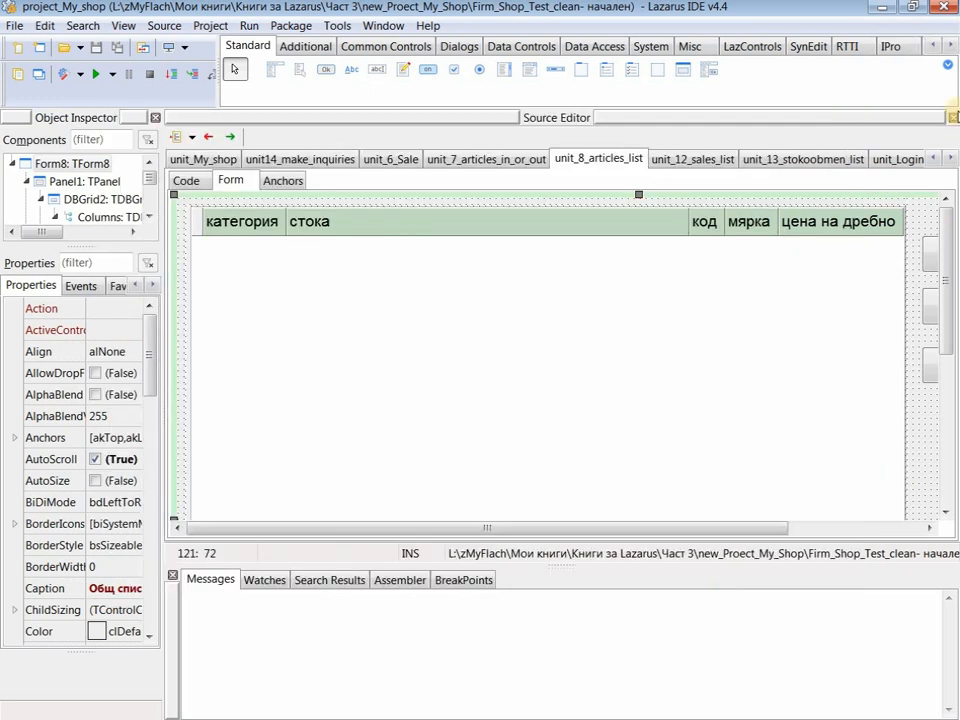
- Close Lazarus and relaunch it by opening the project_My_shop .lpi file from Explorer
{"action": "left_click", "coordinate": [945, 8]}
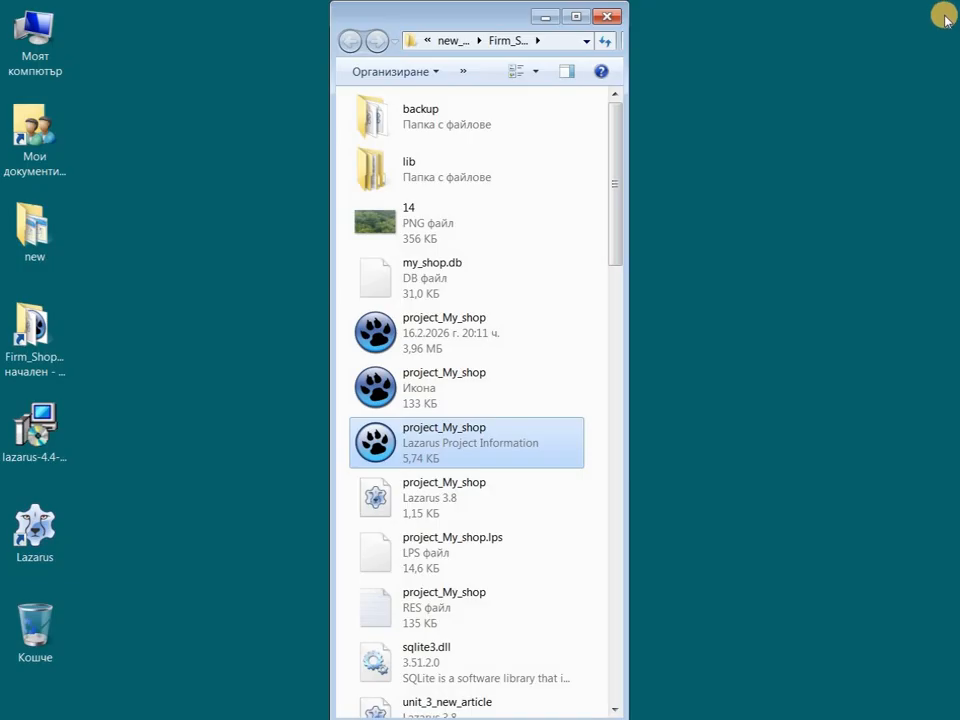
{"action": "double_click", "coordinate": [404, 447]}
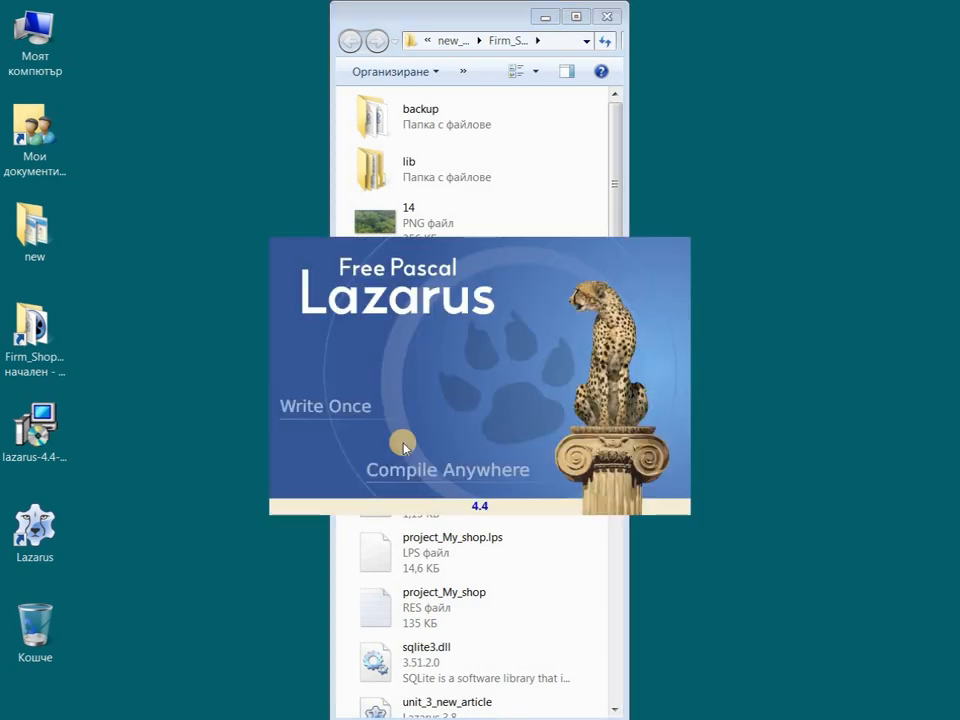